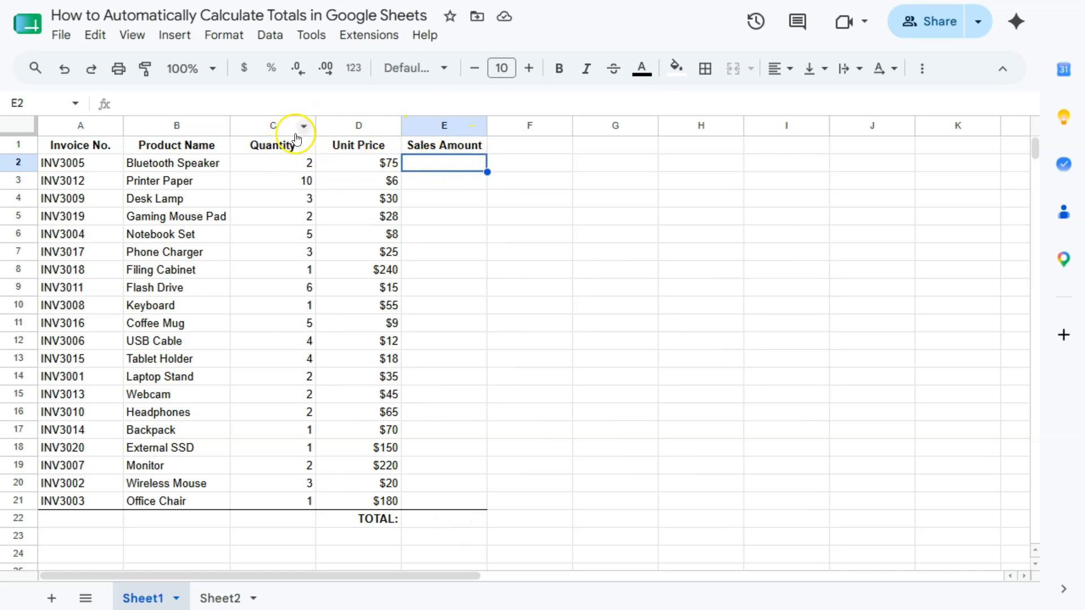
Calculate the Bluetooth Speaker's Sales Amount in E2 with =C2*D2 and fill the formula down through E21.
left_click(435, 165)
type("=")
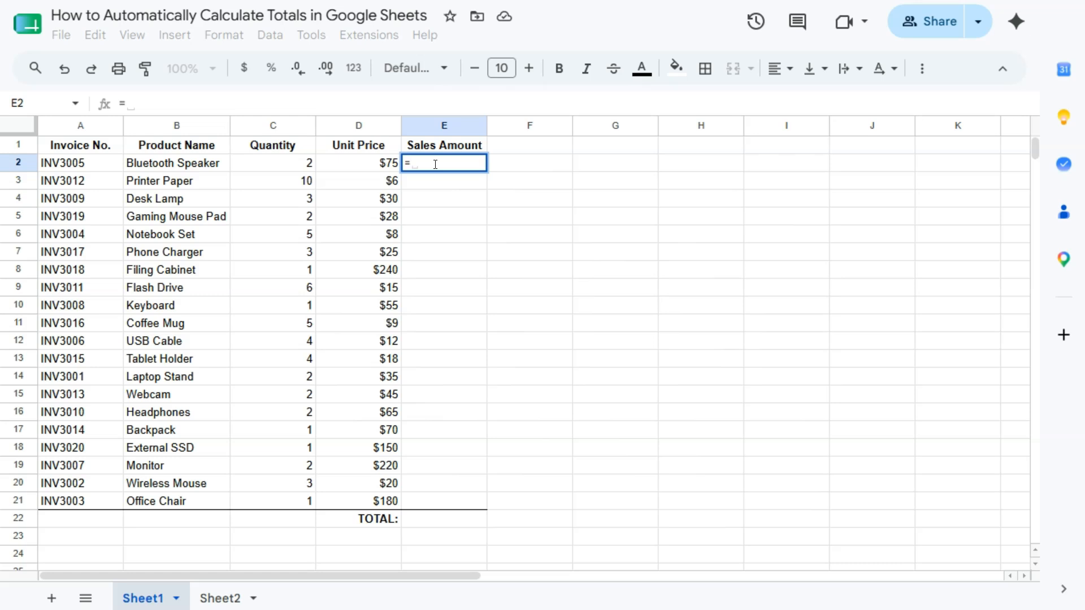
left_click(278, 161)
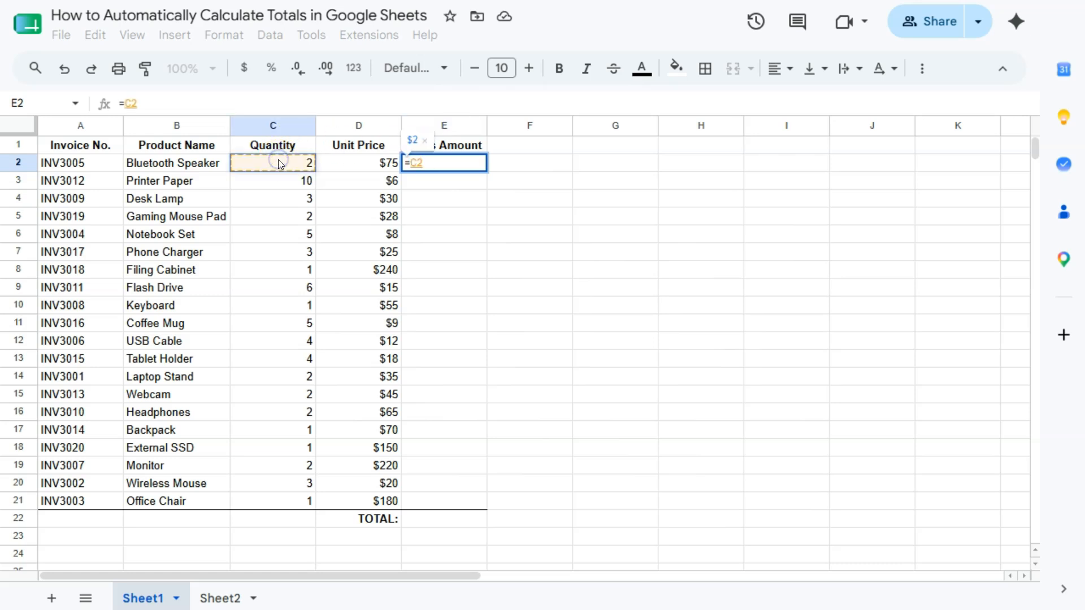
type("*")
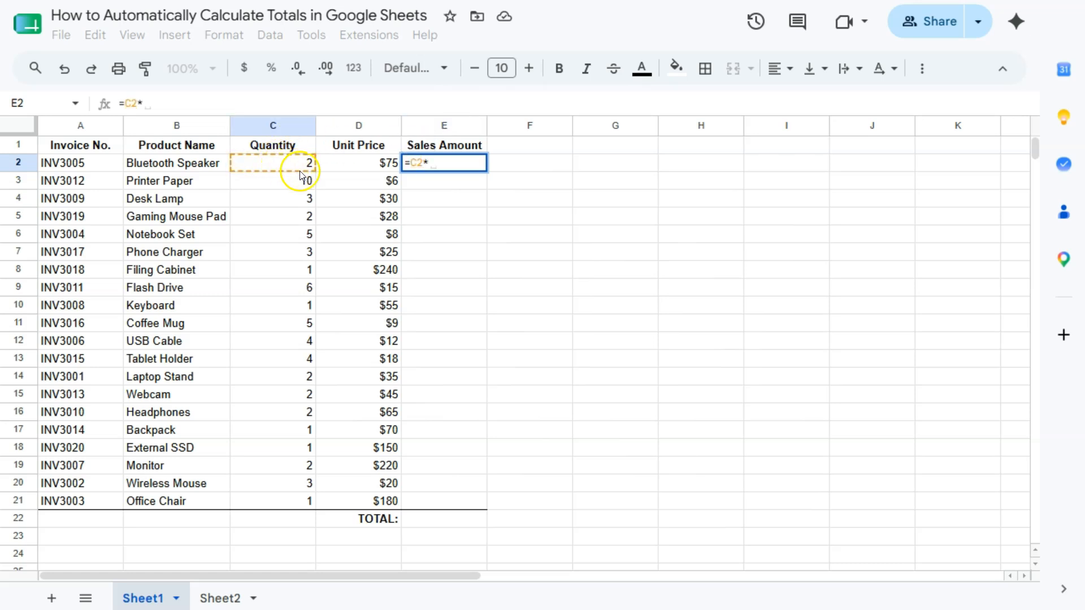
left_click(354, 163)
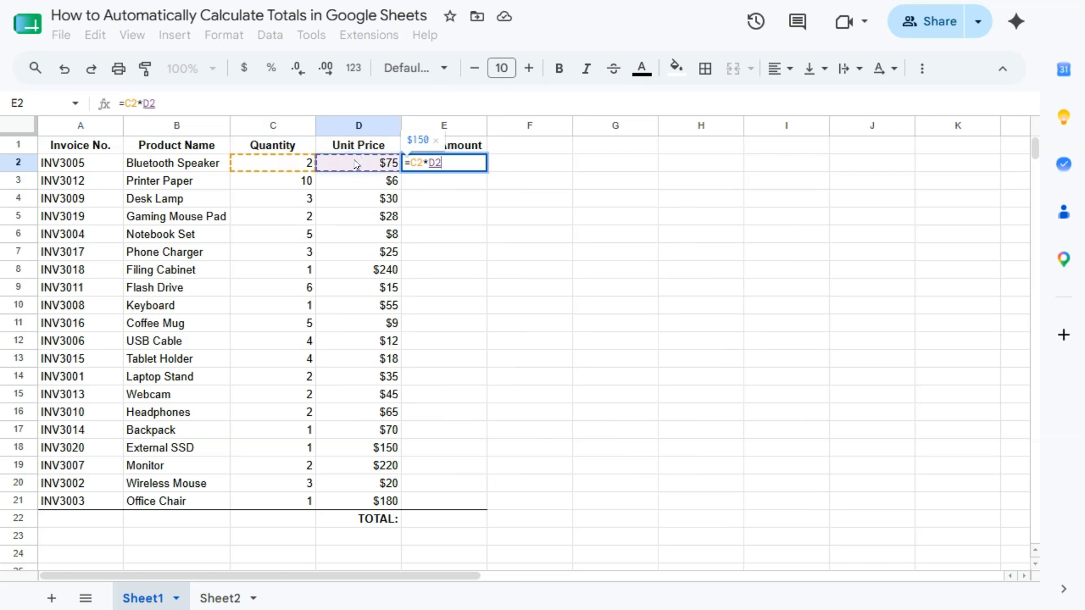
key("Return")
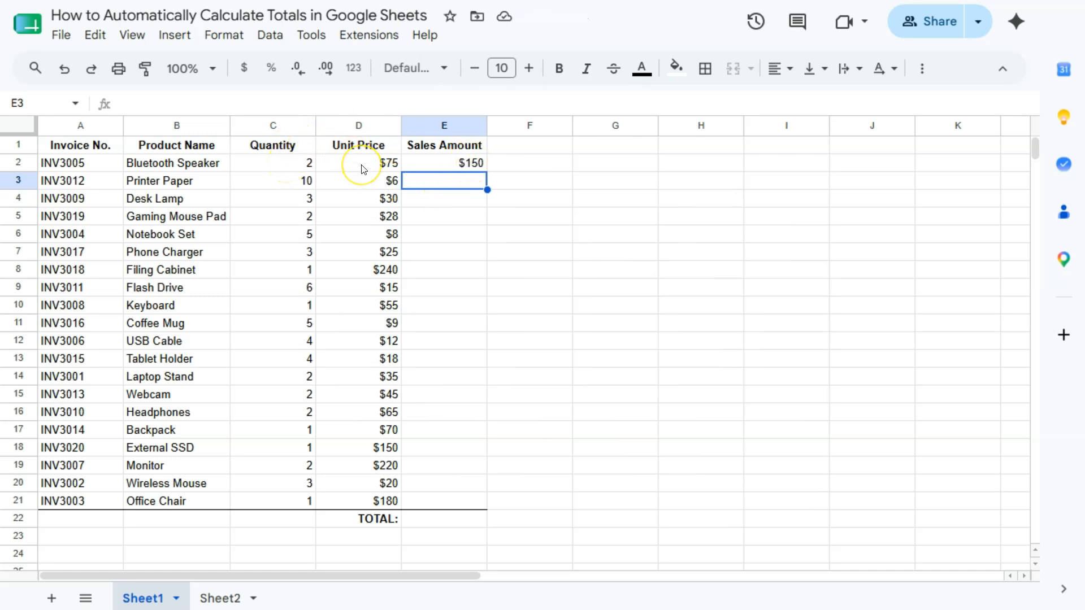
left_click(450, 162)
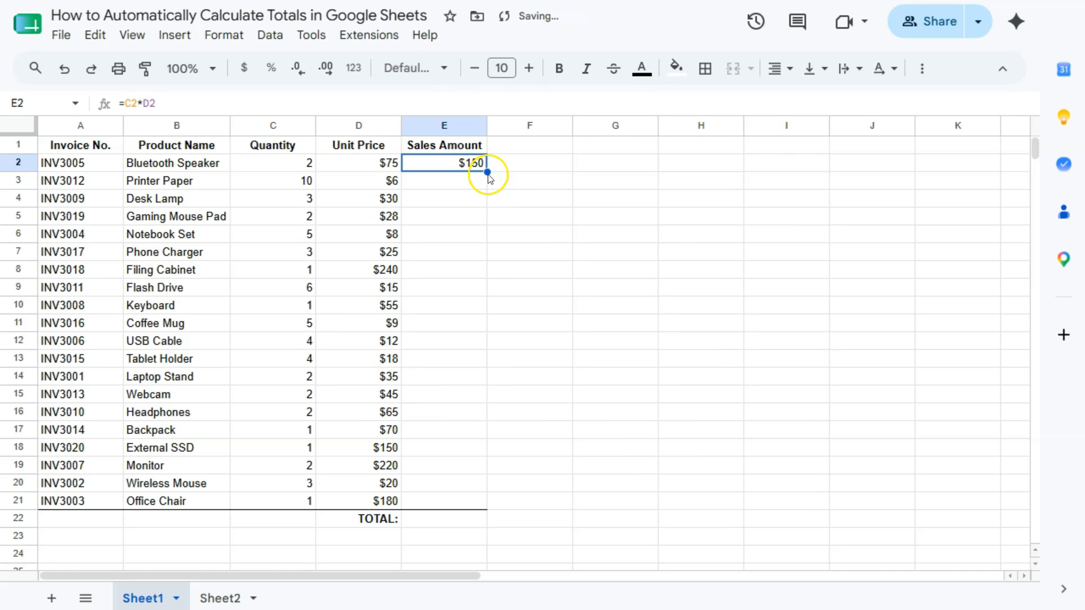
left_click_drag(487, 170, 486, 504)
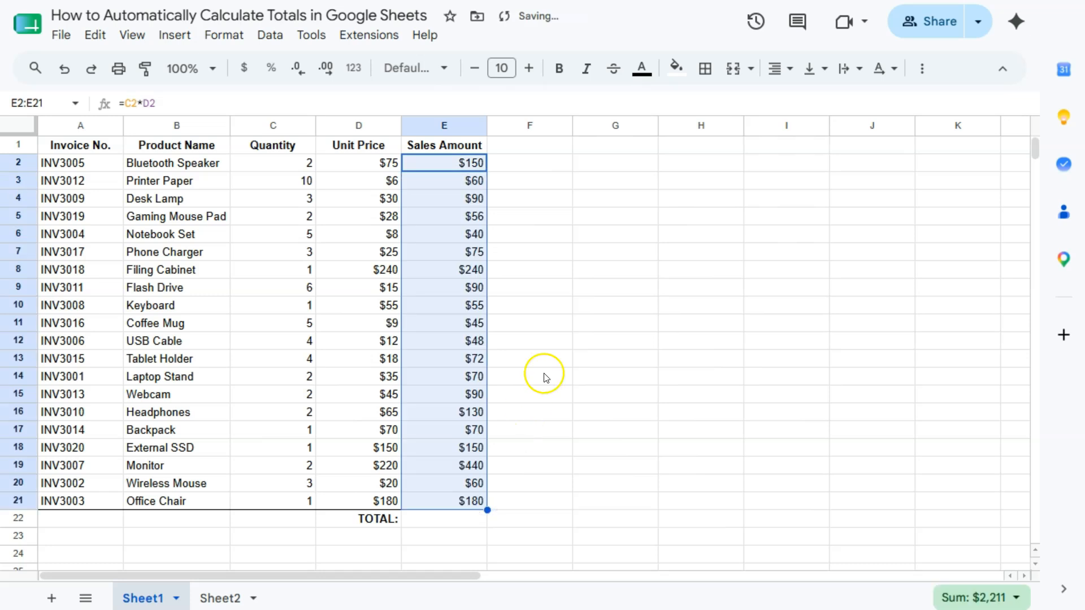
Check the filled formulas in E3 to E7 against the Phone Charger's quantity and unit price cells.
left_click(440, 181)
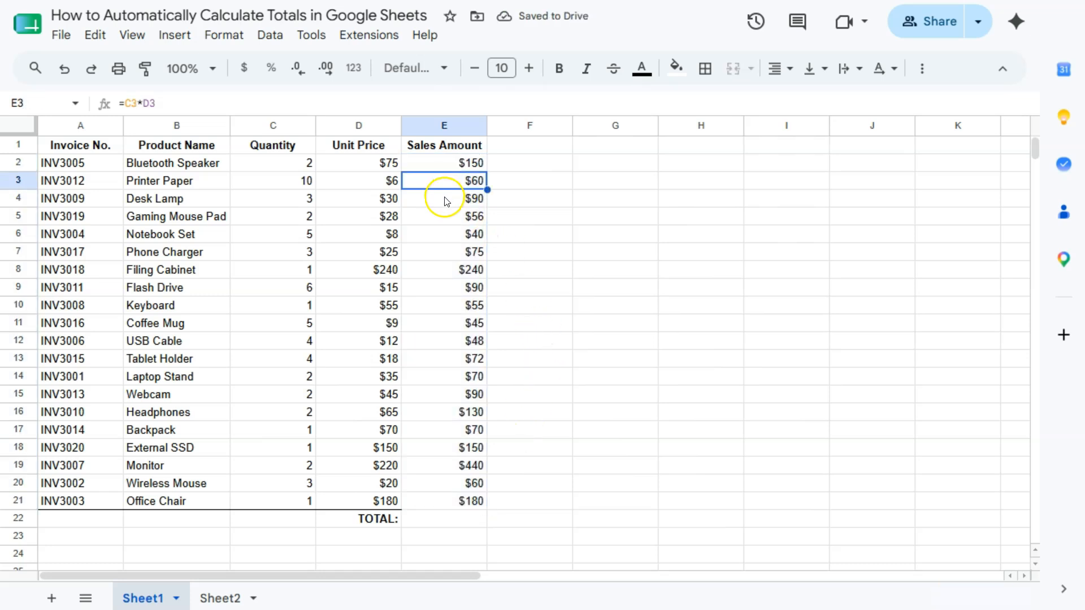
left_click(445, 199)
left_click(449, 221)
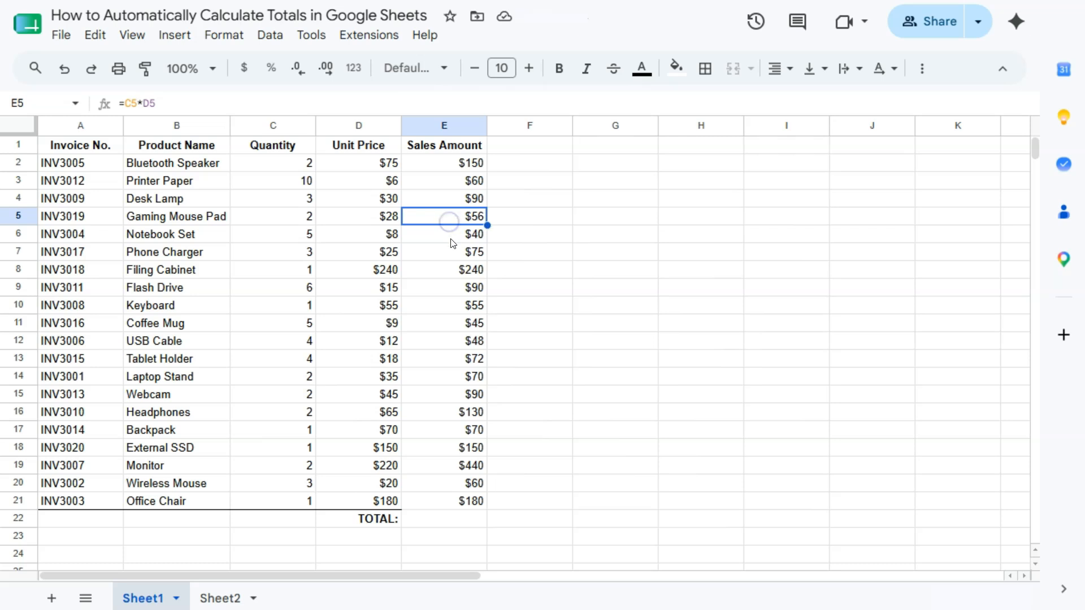
left_click(450, 235)
left_click(450, 255)
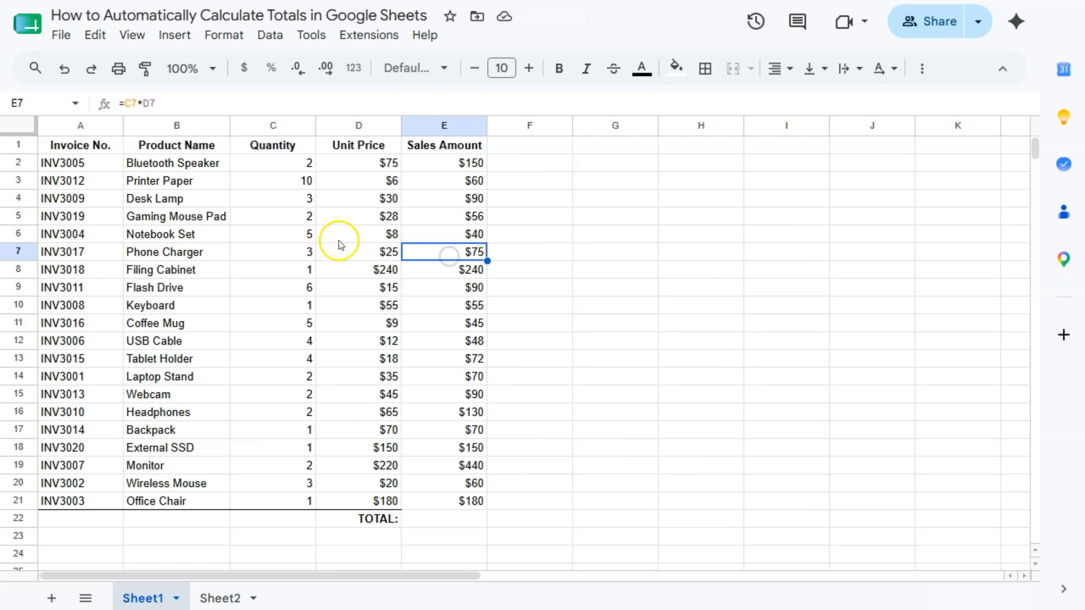
left_click(298, 257)
left_click(363, 252)
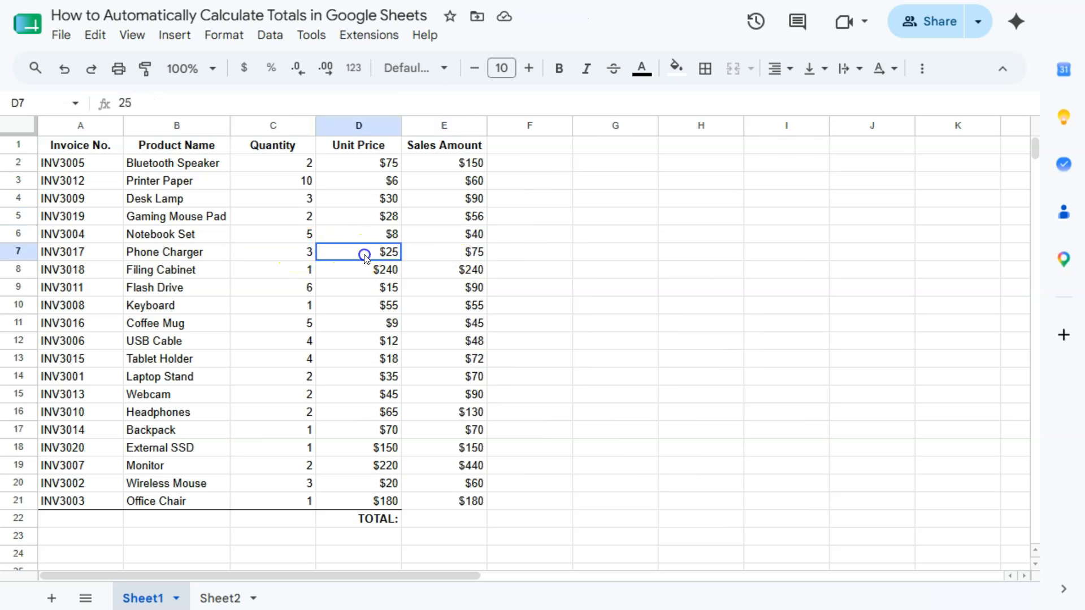
Total the Sales Amount column in E22 with the SUM function over E2:E21.
left_click(445, 519)
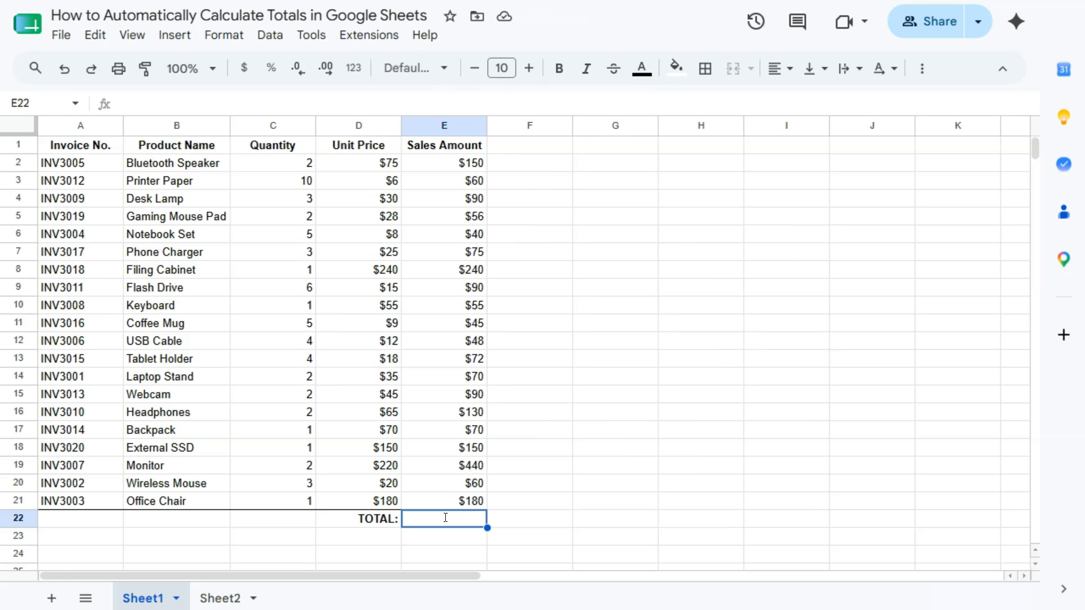
type("=")
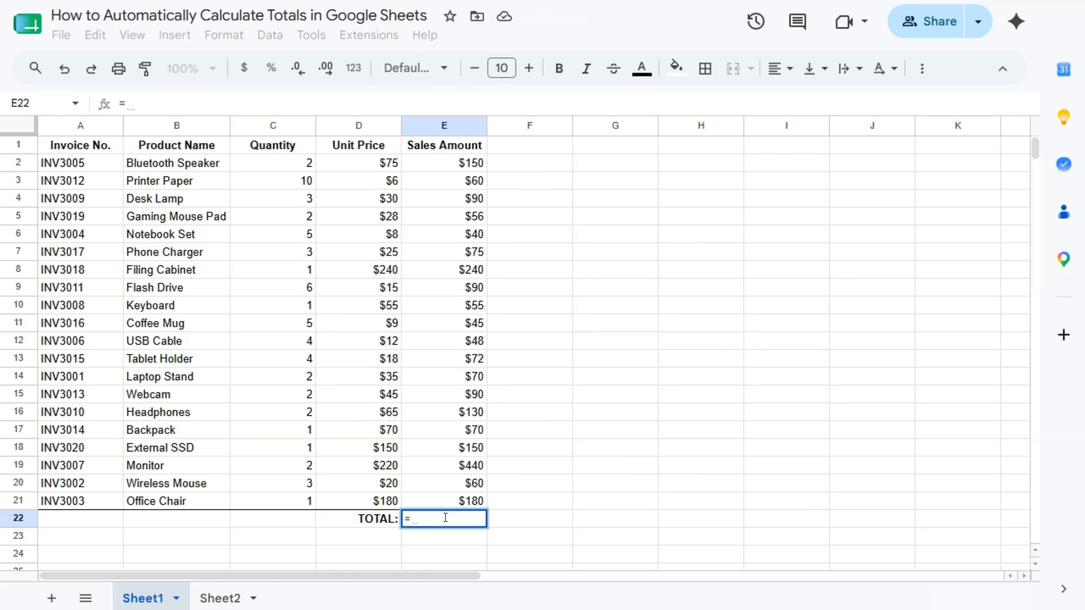
type("SUM")
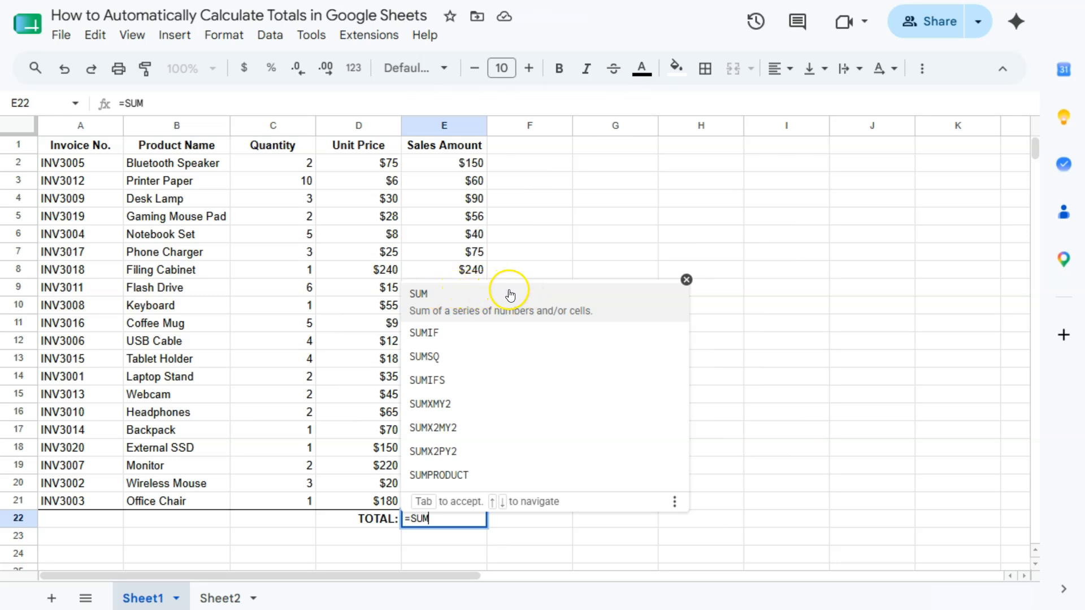
left_click(458, 293)
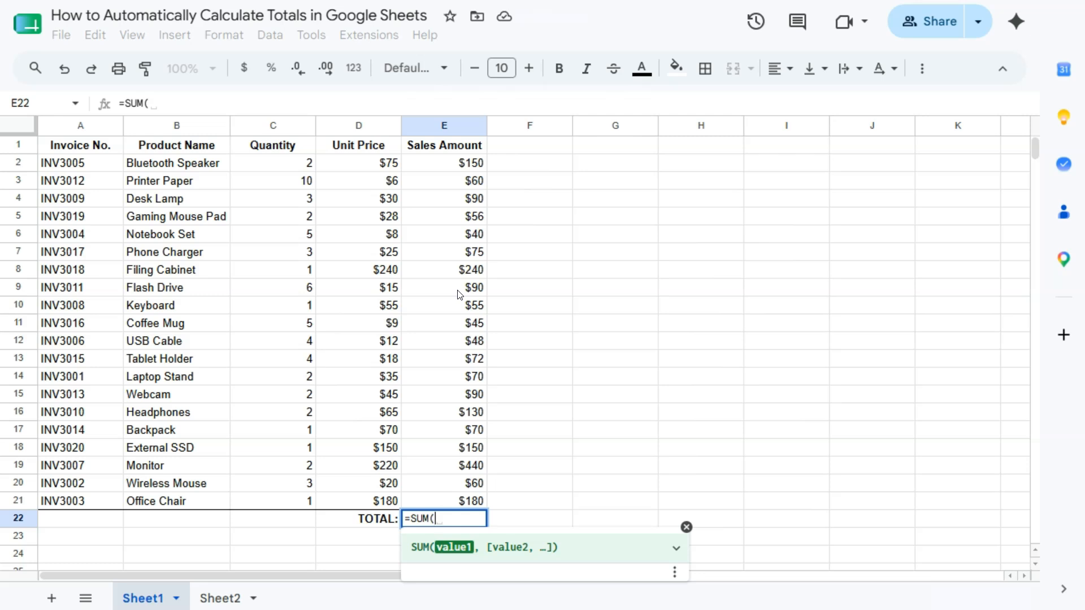
left_click_drag(455, 163, 443, 496)
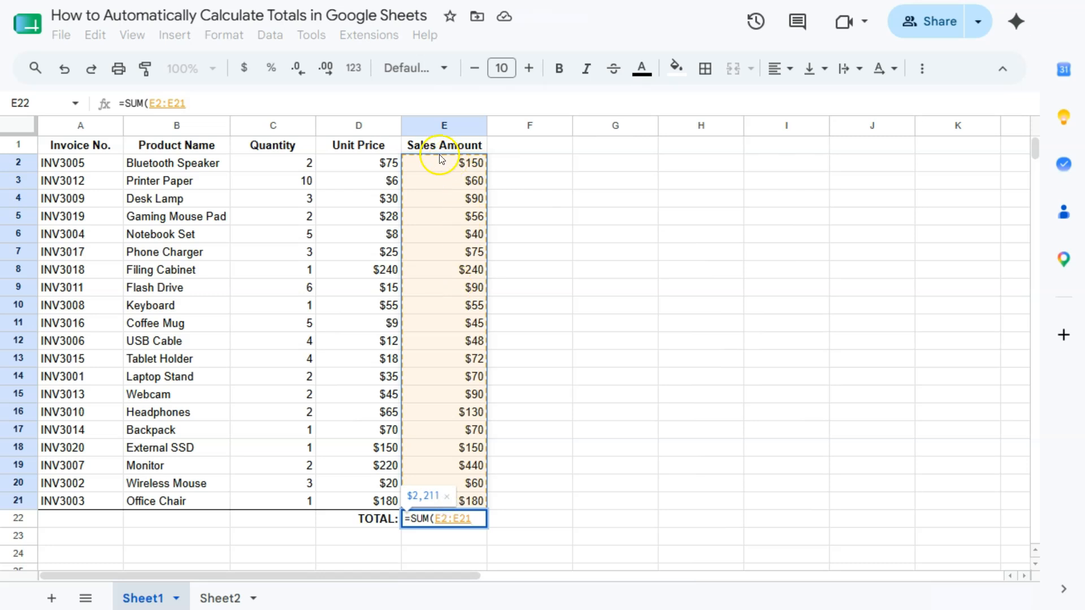
key("Return")
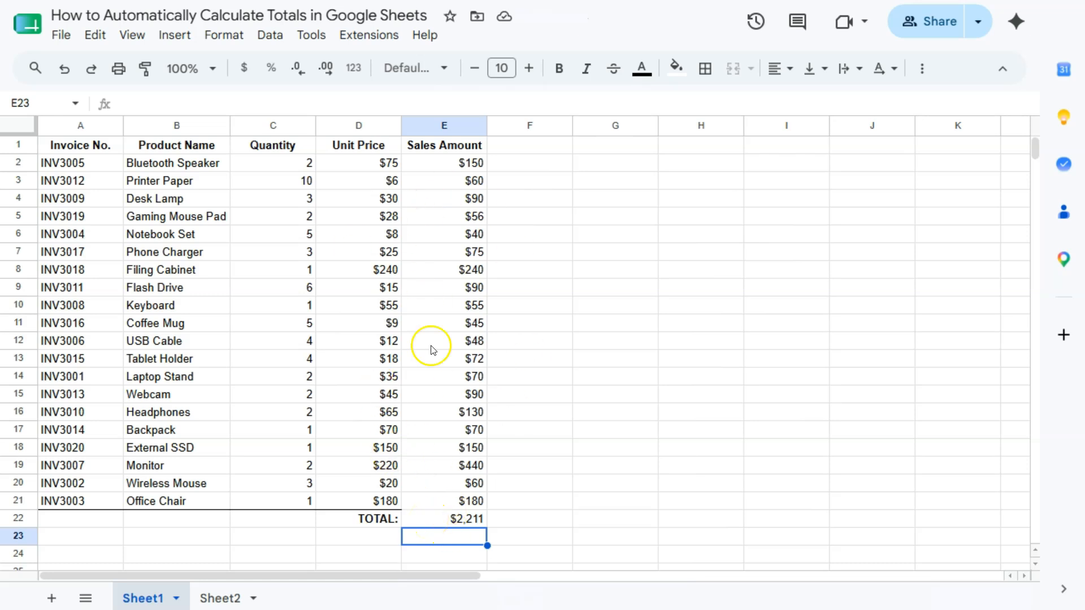
Add a bottom border to cell E21 to complete the line above the TOTAL row.
left_click(423, 498)
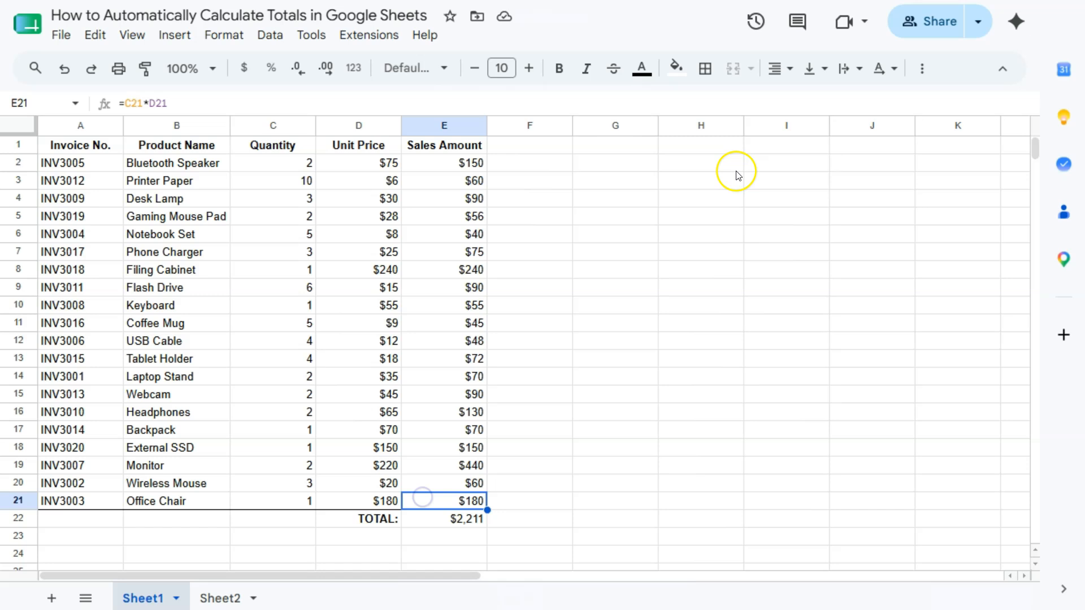
left_click(705, 68)
left_click(801, 134)
left_click(550, 464)
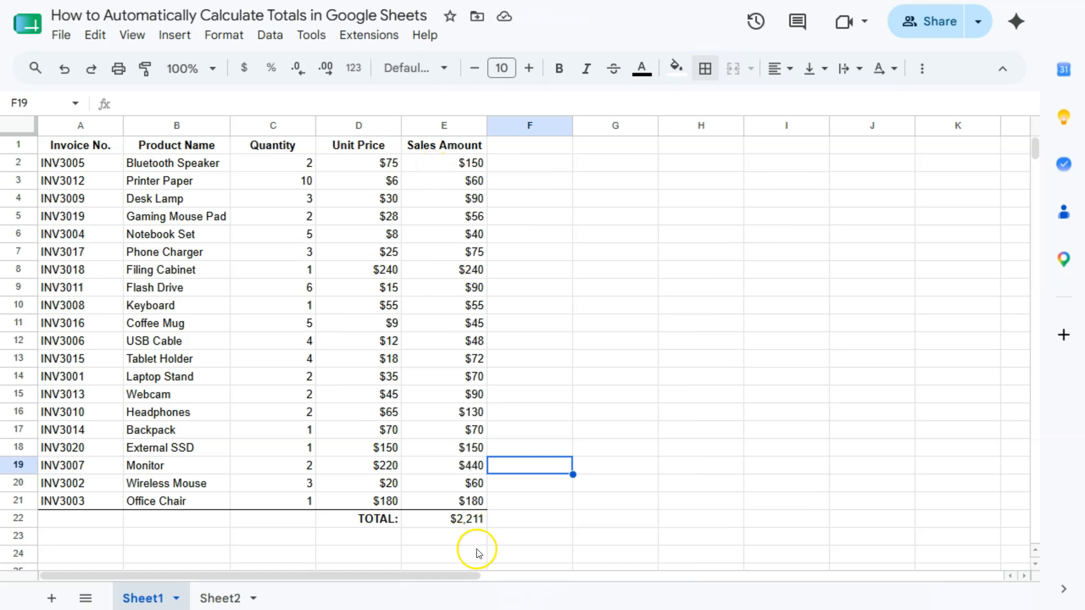
Set the Phone Charger's quantity in C7 to 4.
left_click(438, 250)
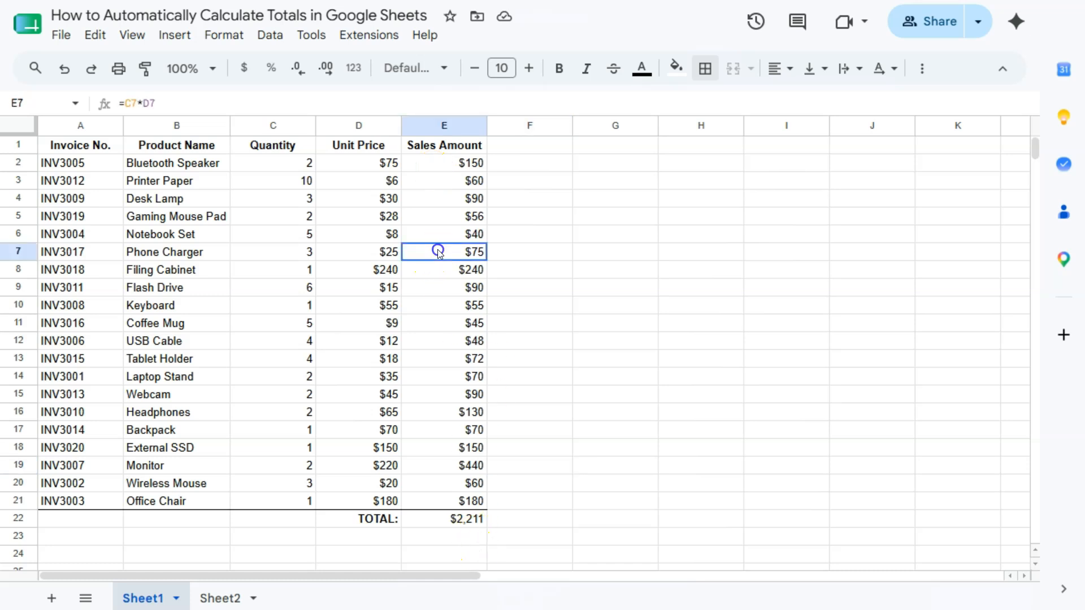
left_click(301, 250)
type("4")
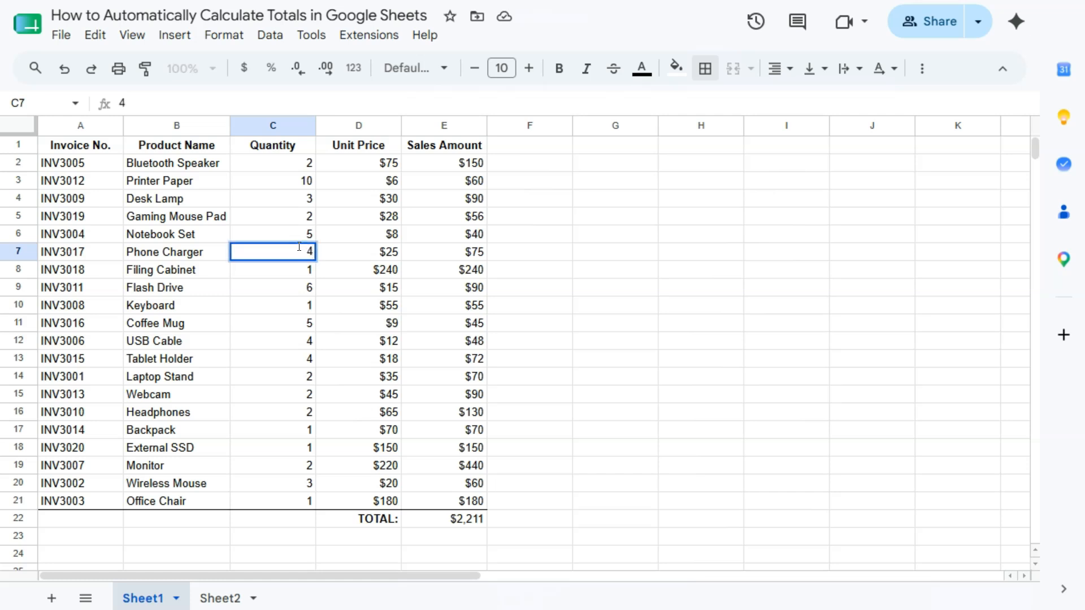
key("Return")
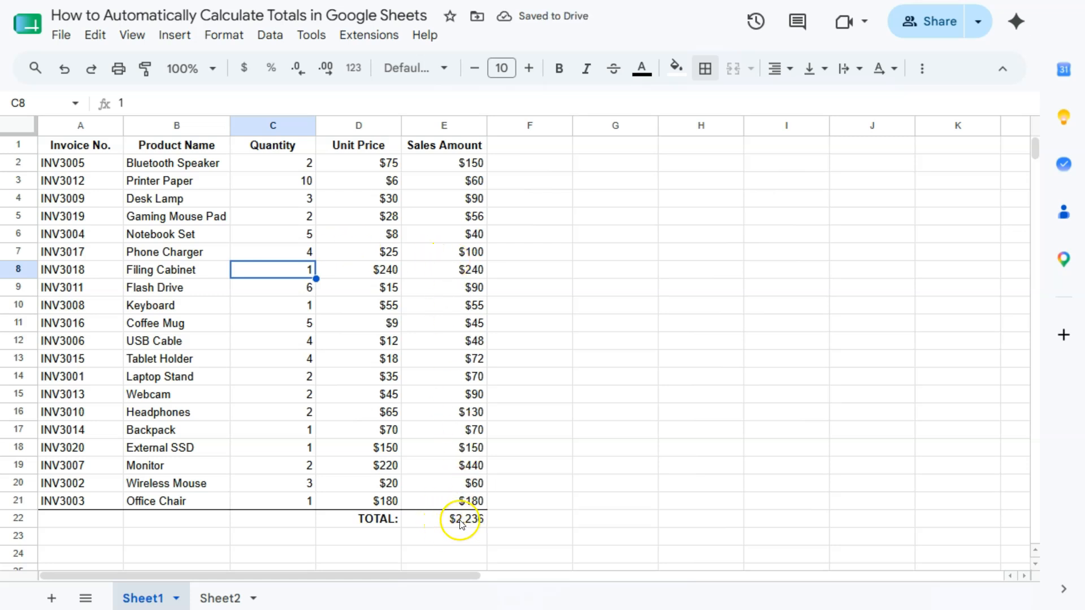
Clear the Sales Amount formulas in E2:E21 and review the total formula in E22.
left_click_drag(443, 162, 443, 502)
key("Delete")
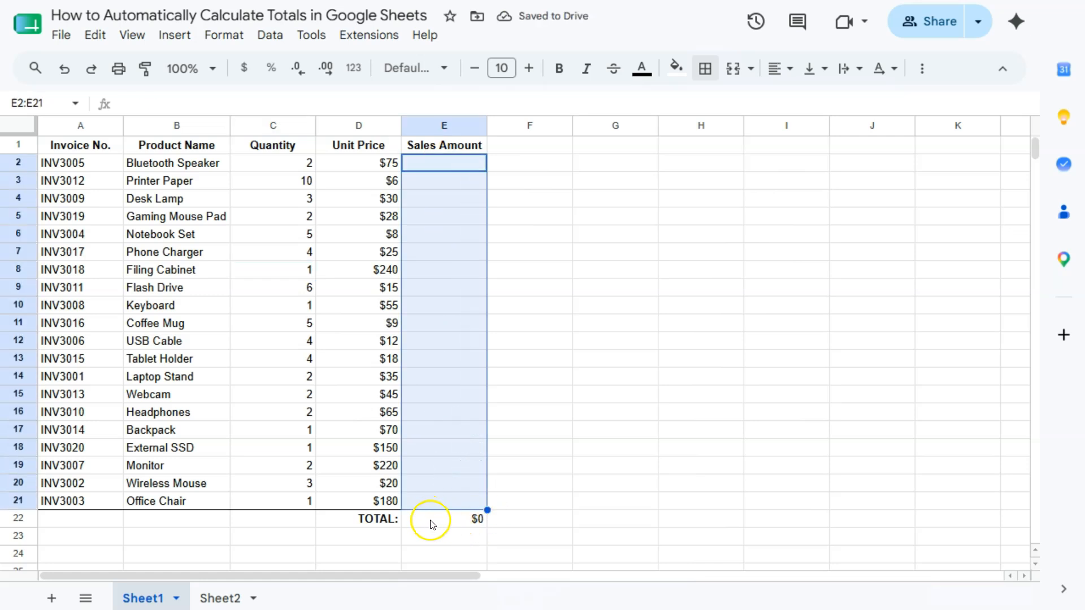
left_click(430, 525)
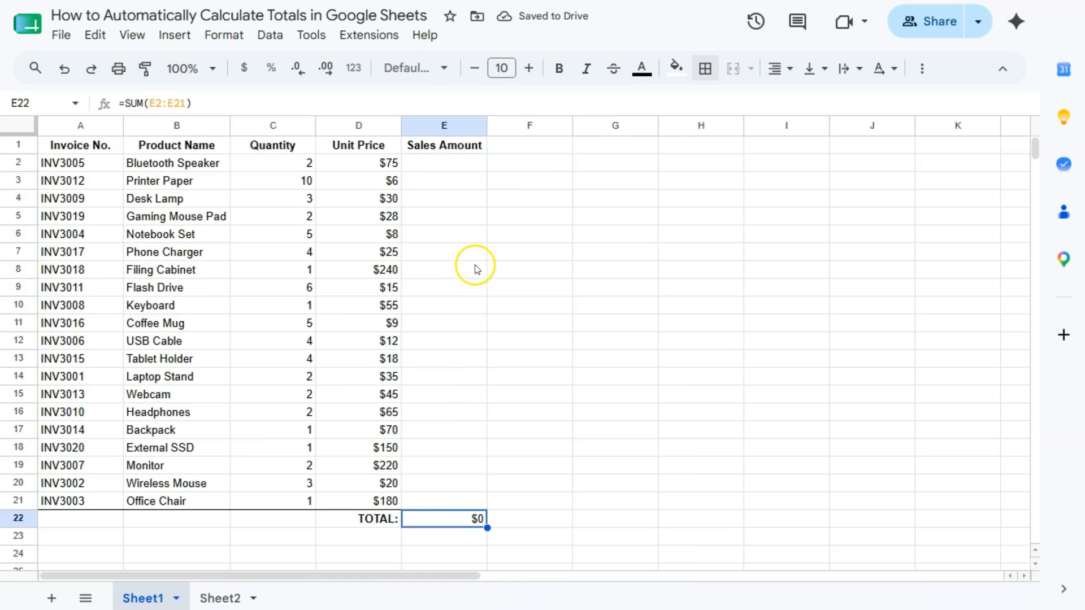
left_click_drag(452, 165, 449, 498)
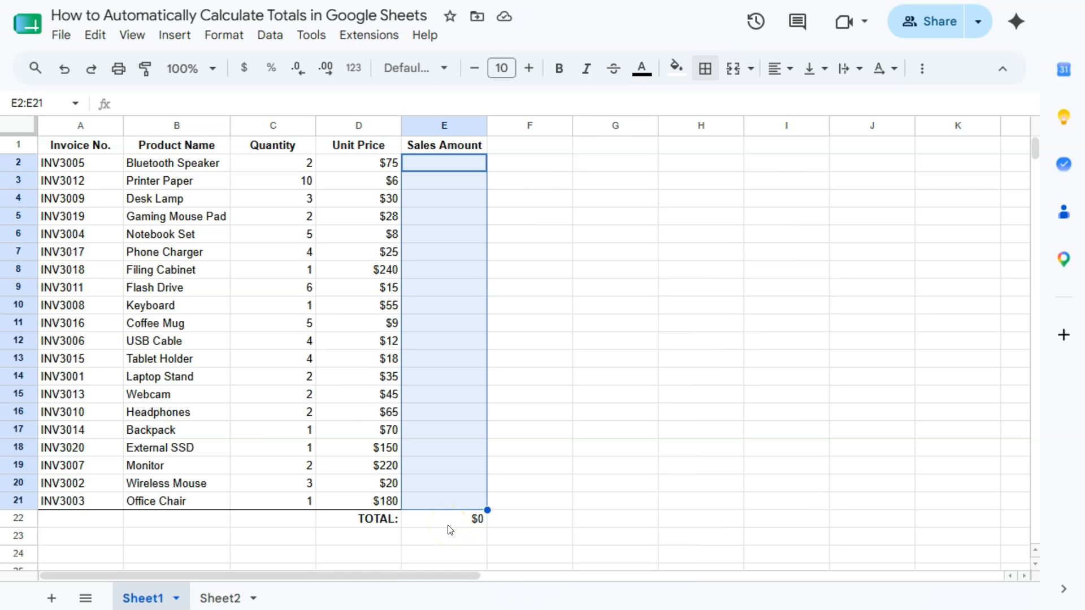
left_click(450, 530)
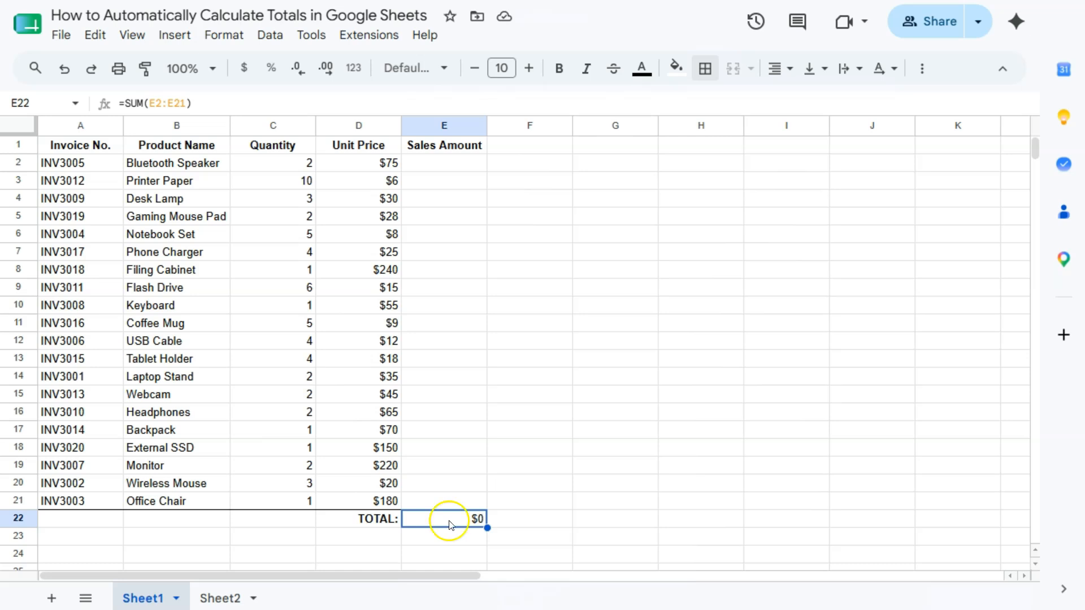
Clear all Quantity and Unit Price values in C2:D21.
left_click_drag(290, 167, 375, 500)
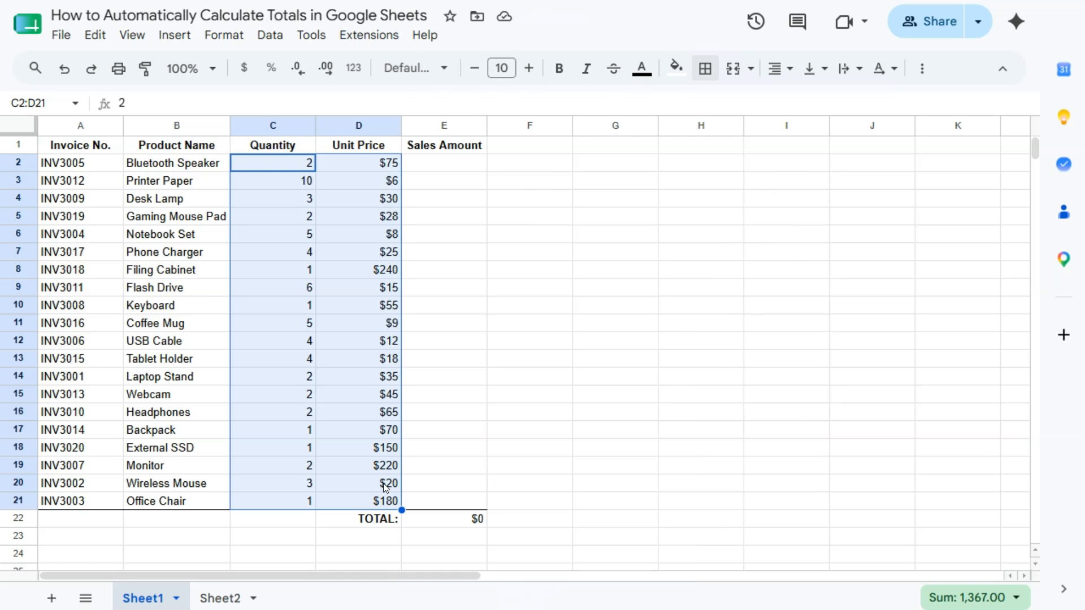
key("Delete")
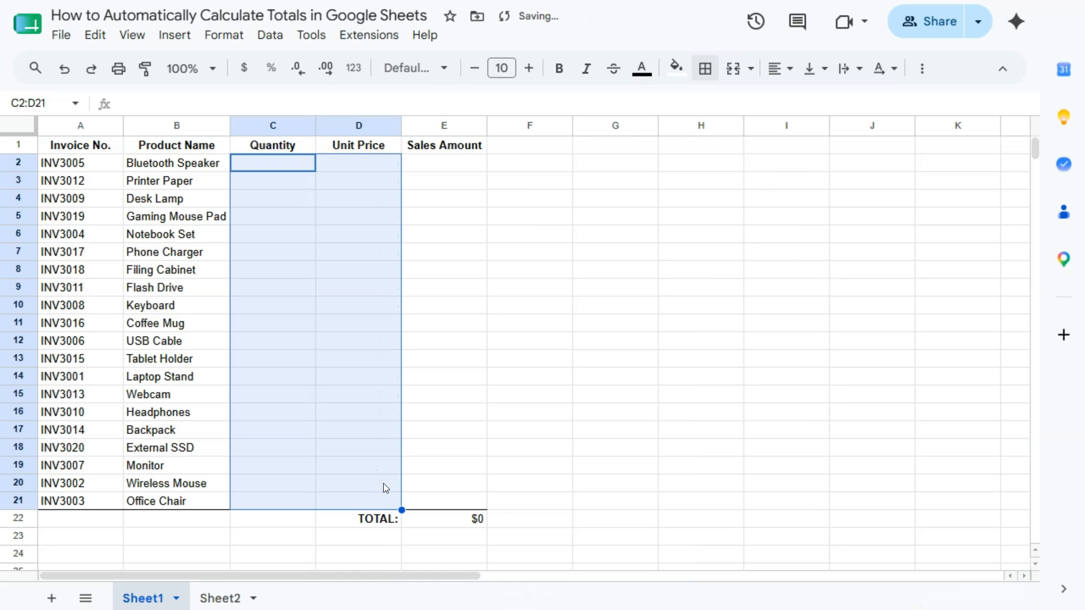
left_click(433, 519)
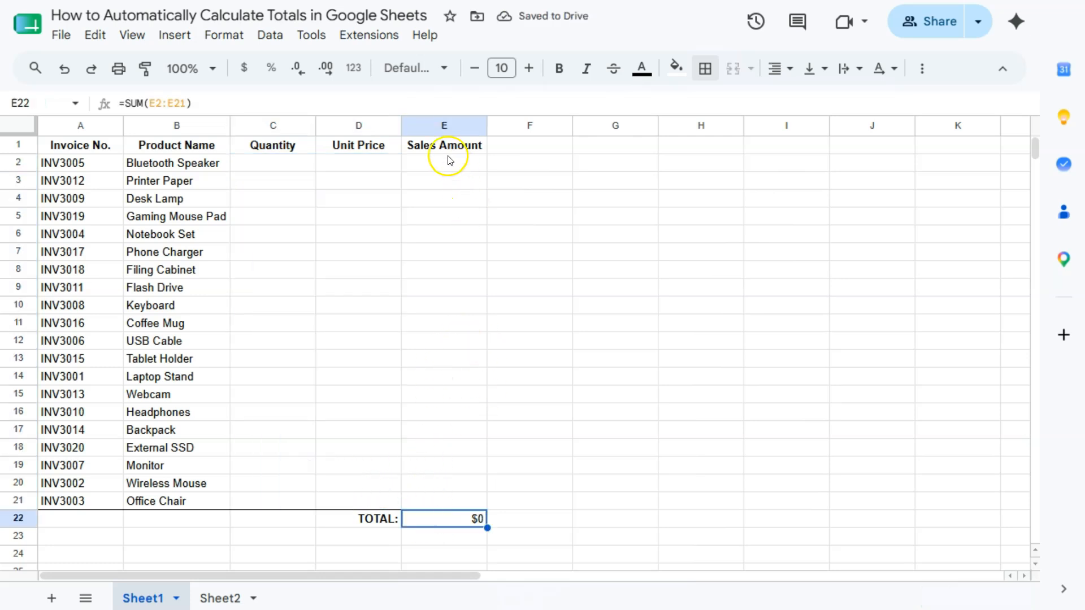
left_click_drag(448, 165, 443, 504)
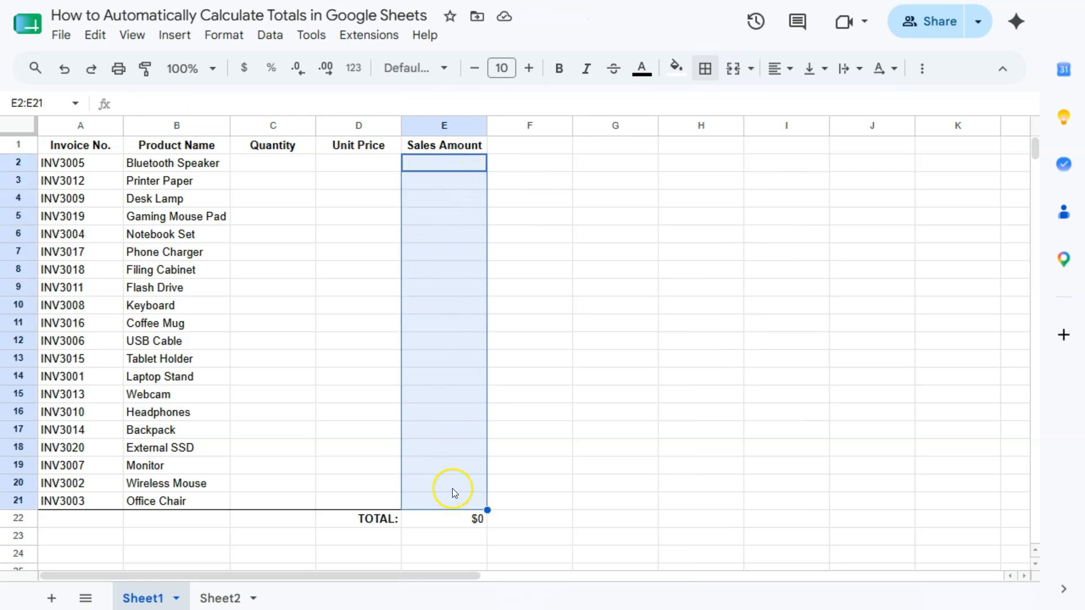
Copy the SUM formula from E22 on Sheet1 into the TOTAL cell F22 on Sheet2.
left_click(450, 518)
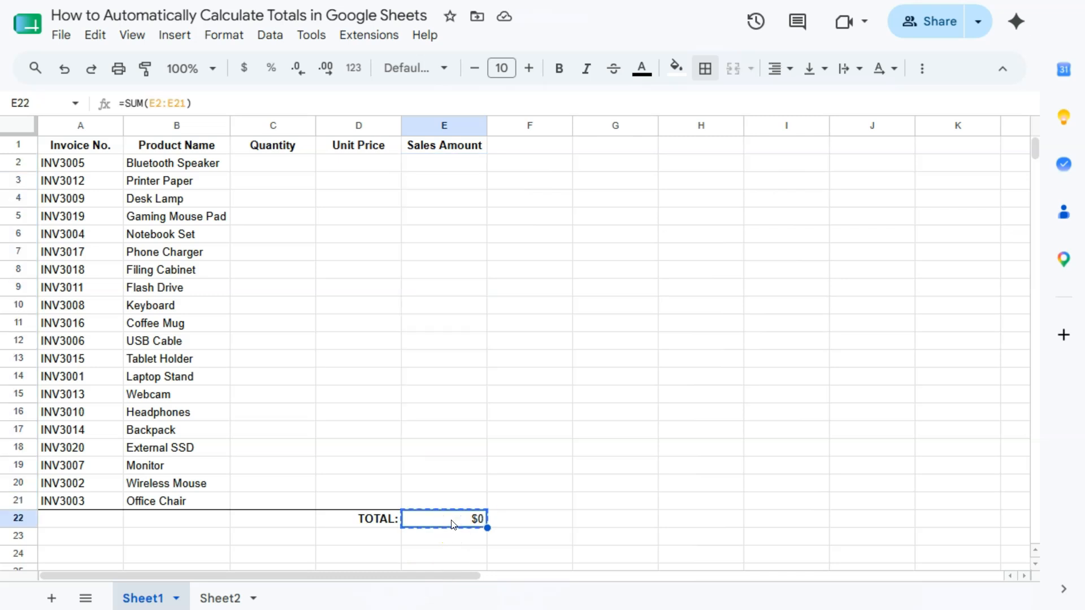
left_click(221, 596)
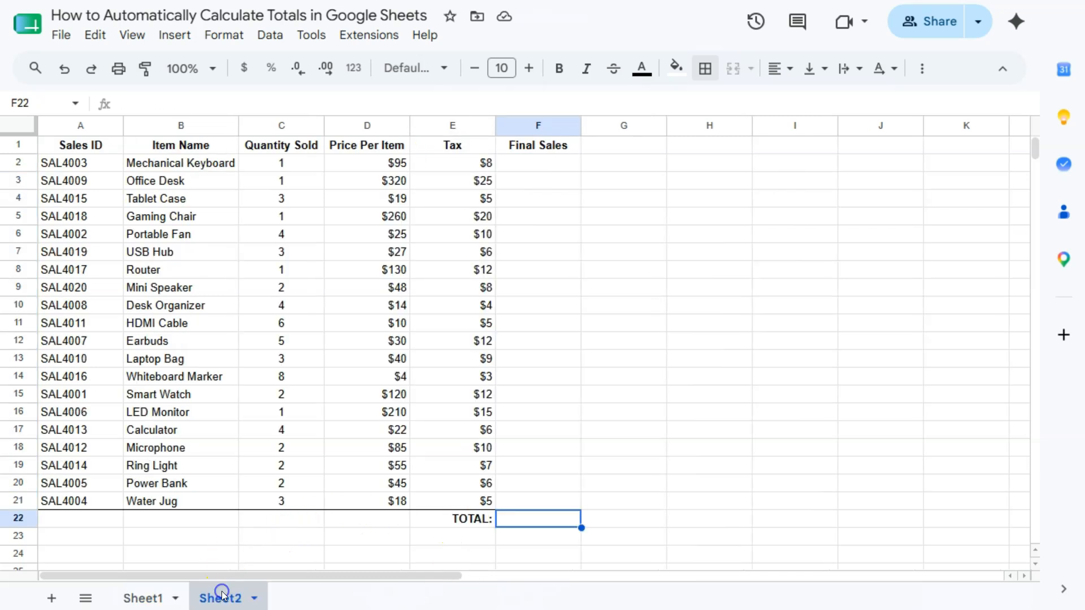
left_click(568, 519)
type("=SUM(F2:F21)")
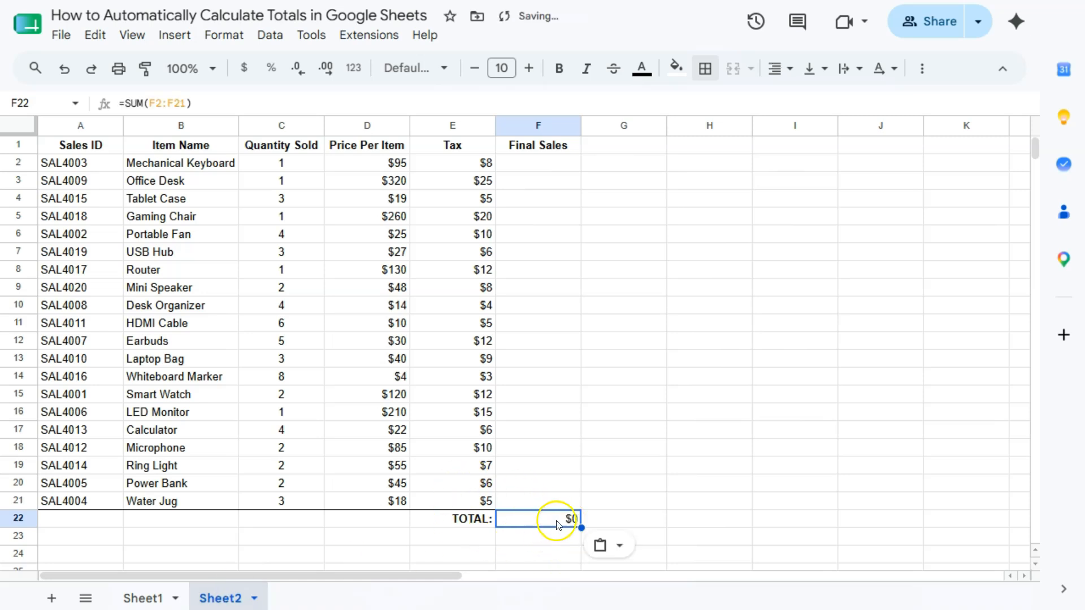
Enter the Final Sales formula =(C2*D2)+E2 in F2 to multiply quantity by price and add tax.
left_click_drag(551, 163, 543, 500)
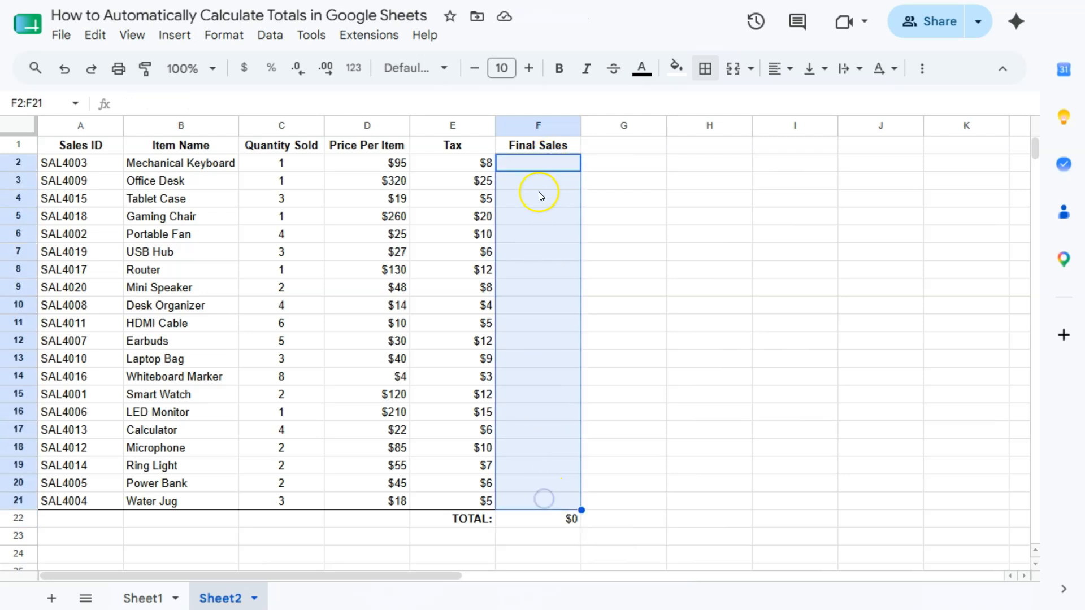
left_click(552, 165)
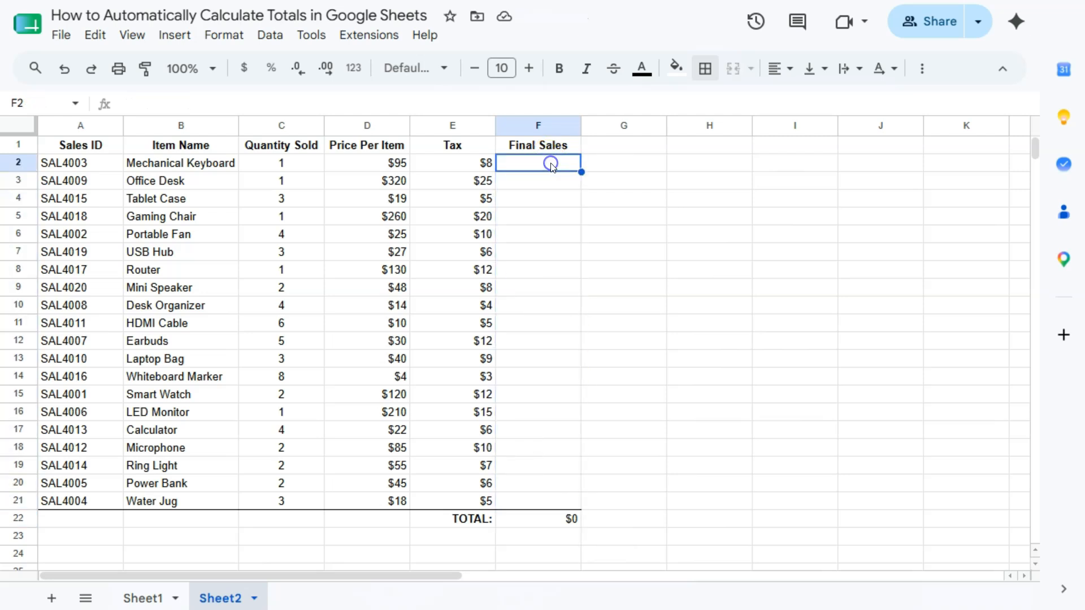
type("=(")
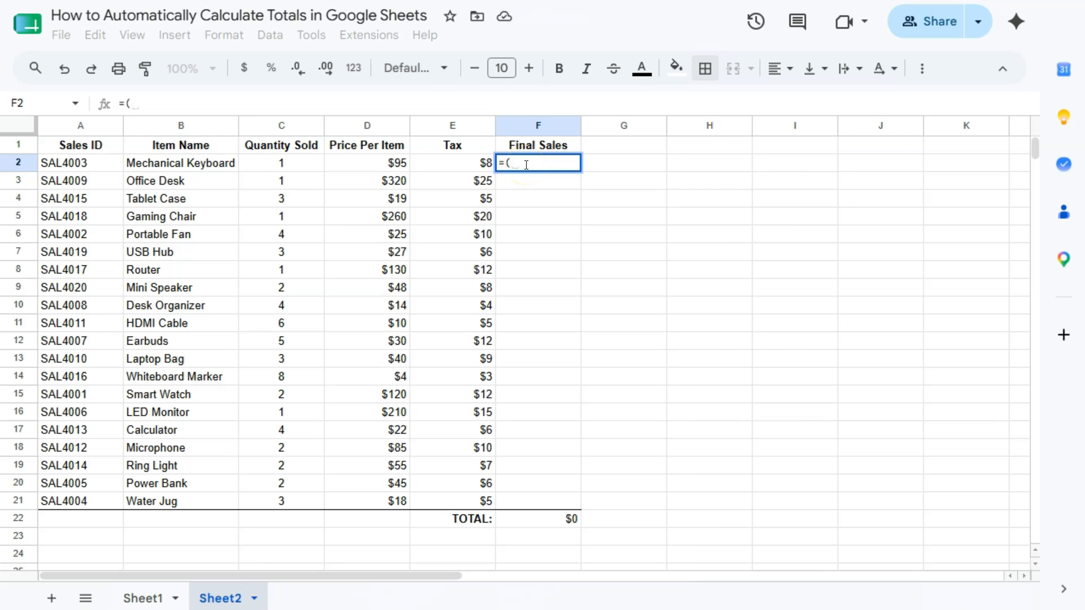
left_click(297, 163)
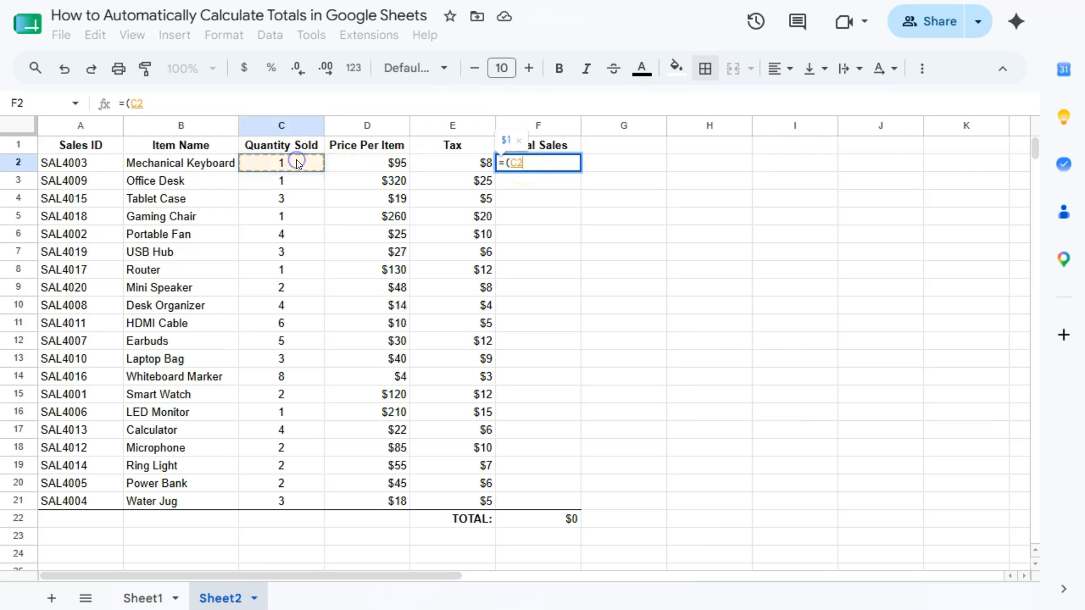
type("*")
left_click(355, 163)
type(")+")
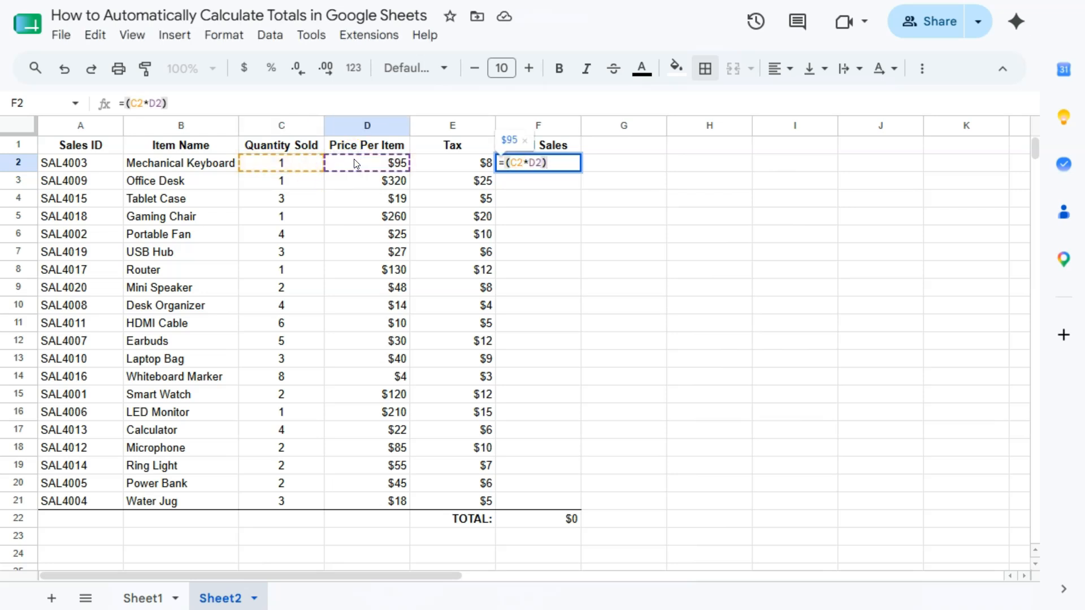
left_click(458, 162)
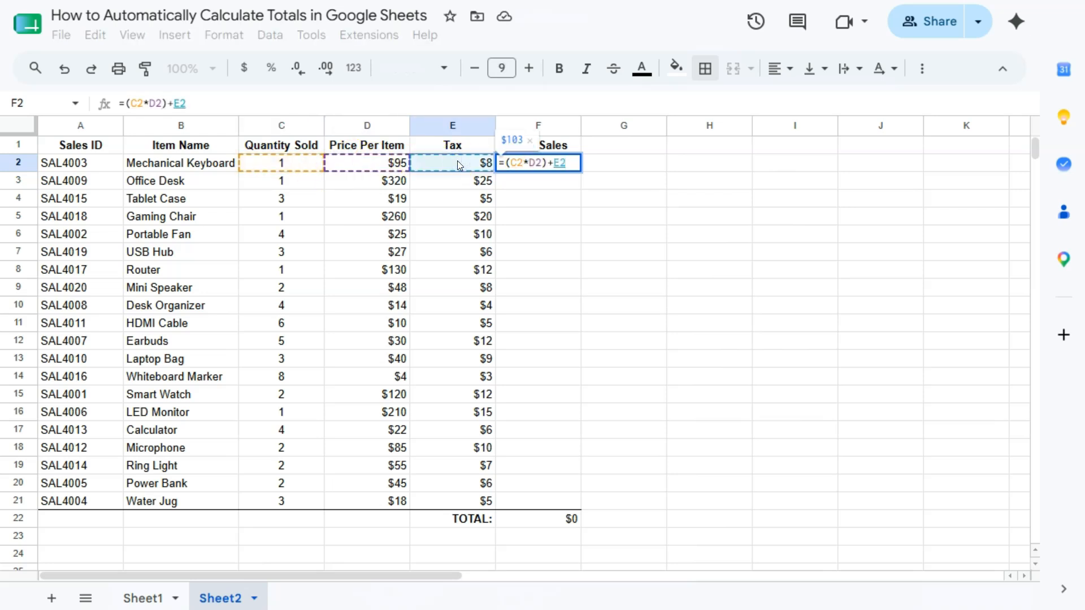
key("Return")
Fill the Final Sales formula from F2 down through F21.
left_click(549, 165)
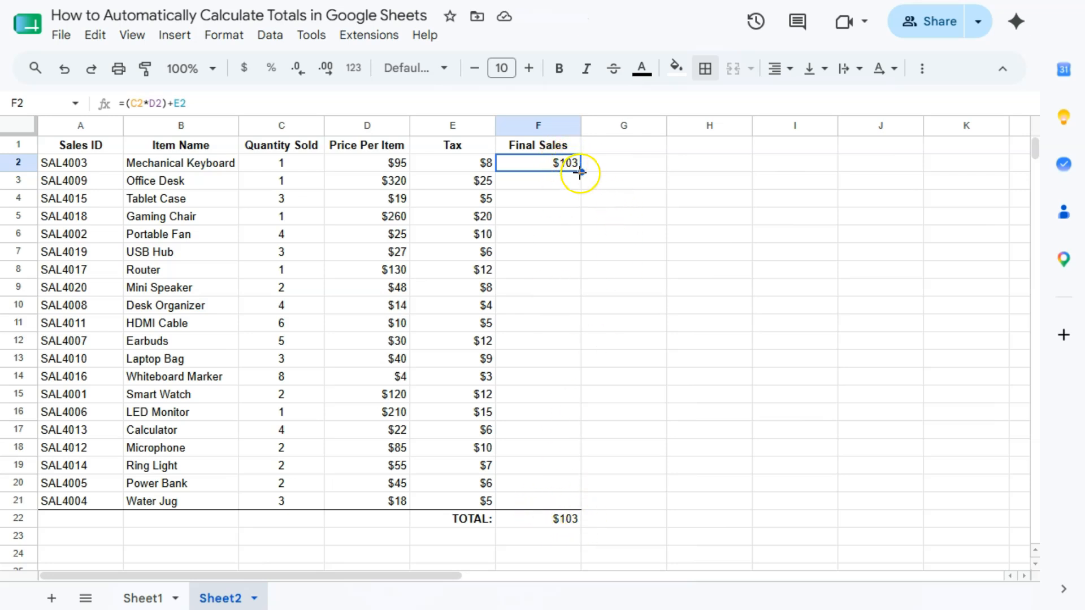
left_click_drag(581, 172, 582, 500)
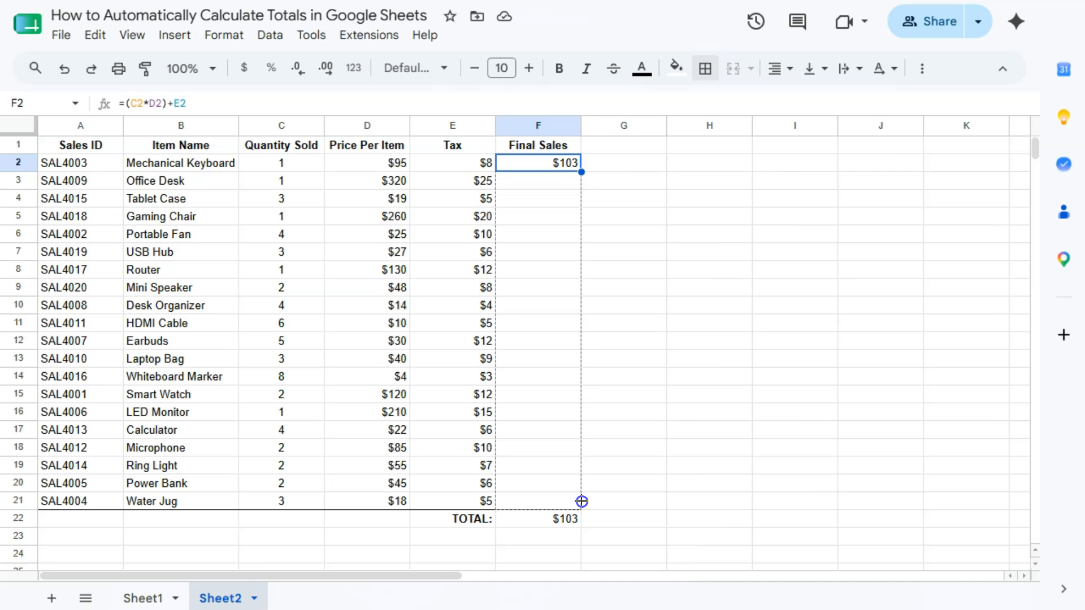
left_click_drag(582, 502, 581, 501)
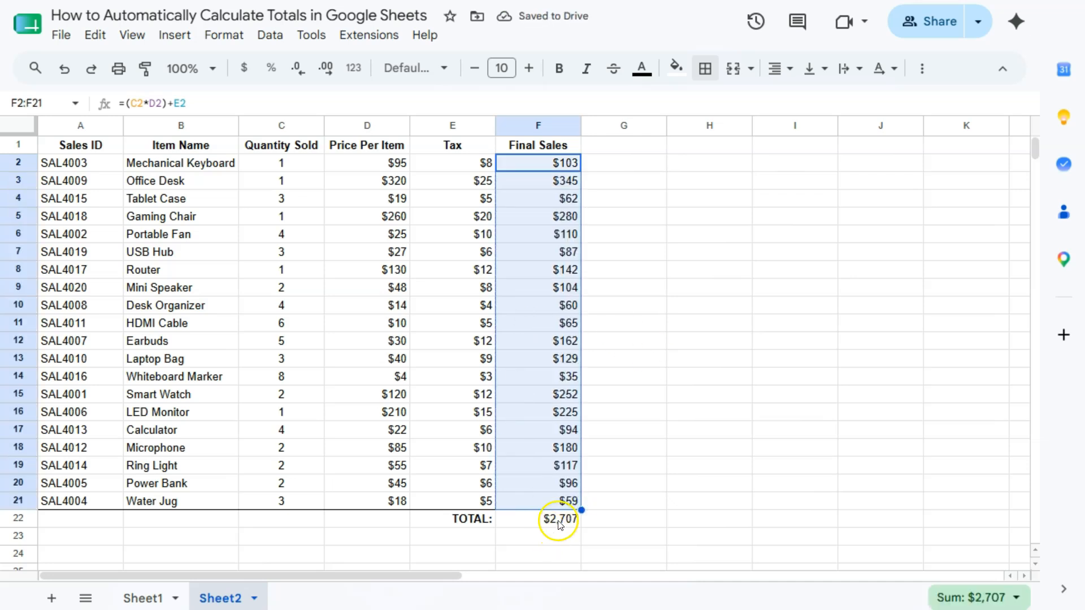
Review the filled Final Sales formulas in F3:F8 and the TOTAL formula in F22.
left_click(565, 182)
left_click(565, 198)
left_click(565, 216)
left_click(565, 235)
left_click(566, 255)
left_click(565, 270)
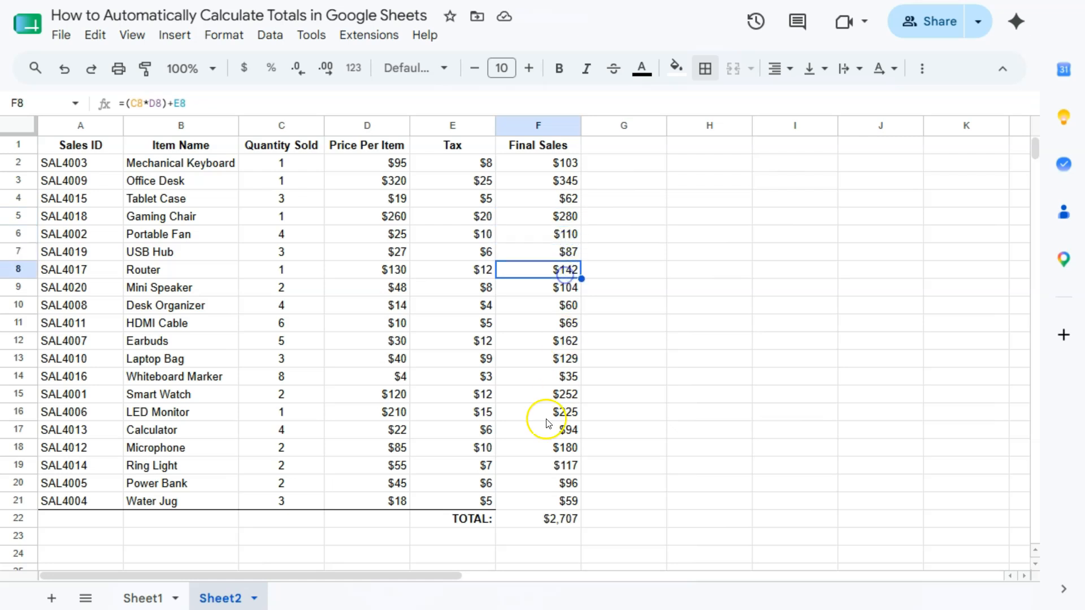
left_click(541, 520)
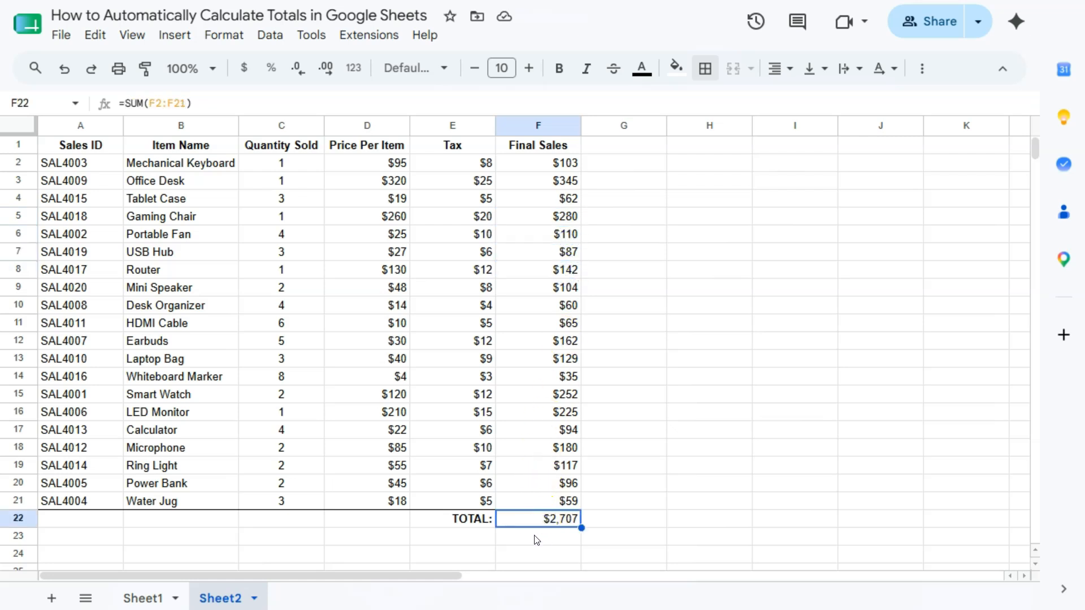
left_click(520, 500)
left_click(802, 136)
left_click(692, 360)
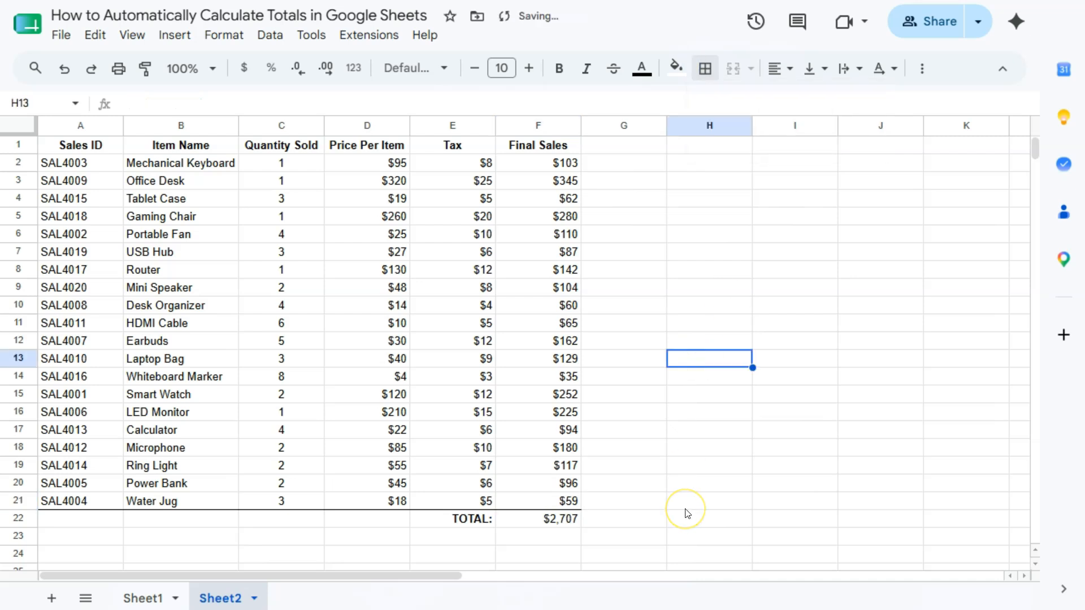
On Sheet1, select the Sales Amount values E2:E21 and check their summary statistics, keeping Sum as the displayed one.
left_click(140, 598)
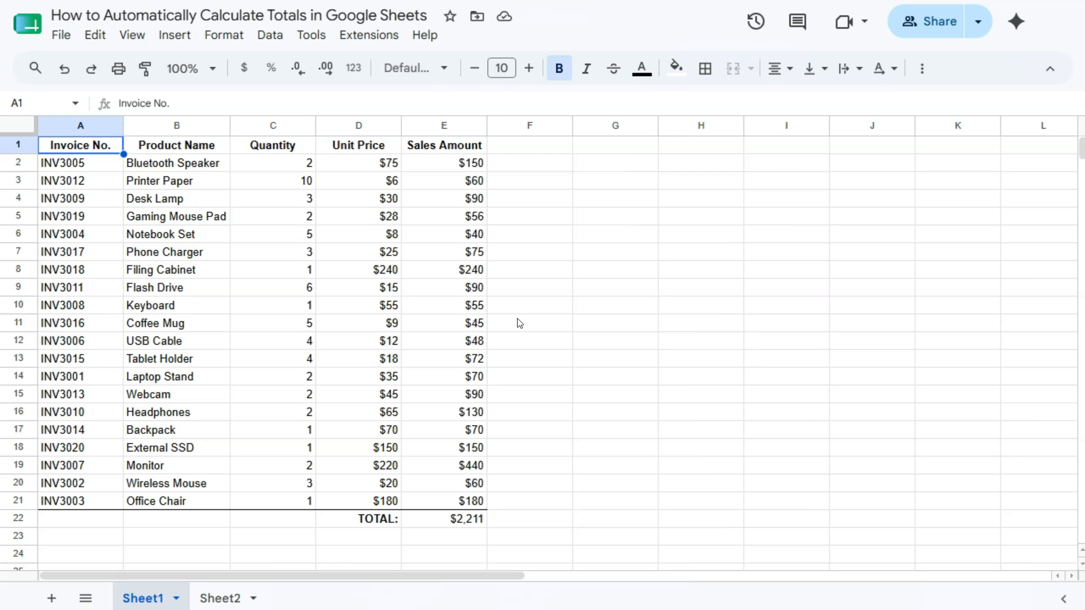
left_click_drag(447, 164, 452, 502)
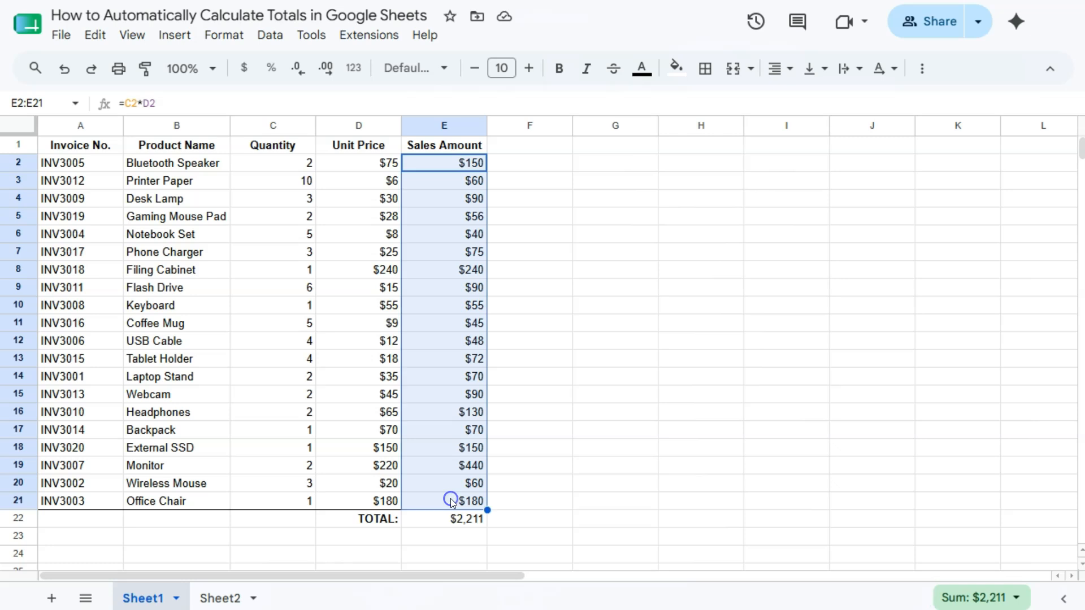
left_click(1005, 601)
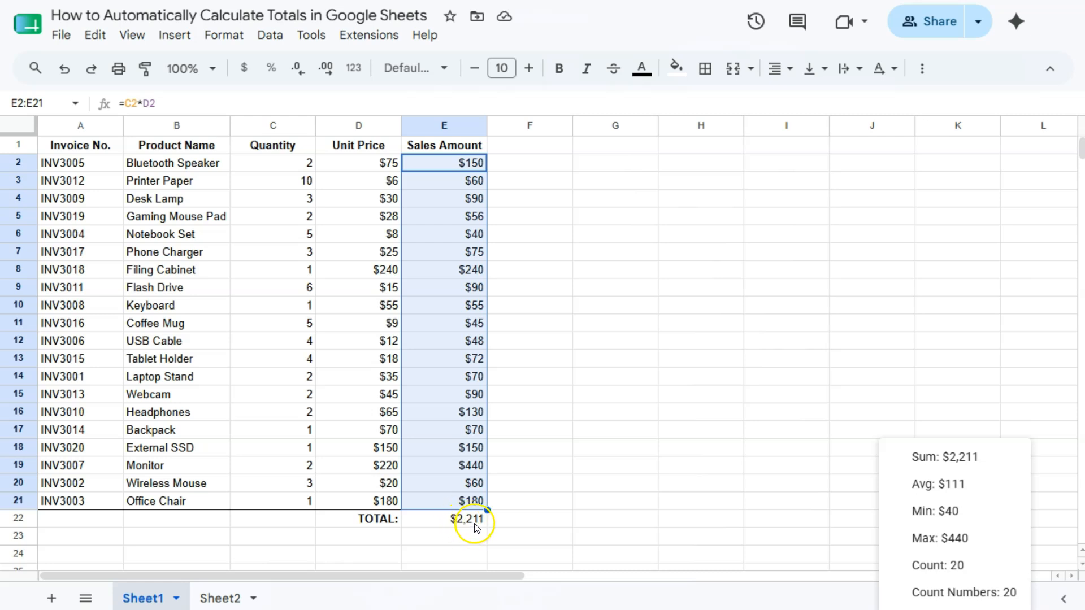
left_click(955, 460)
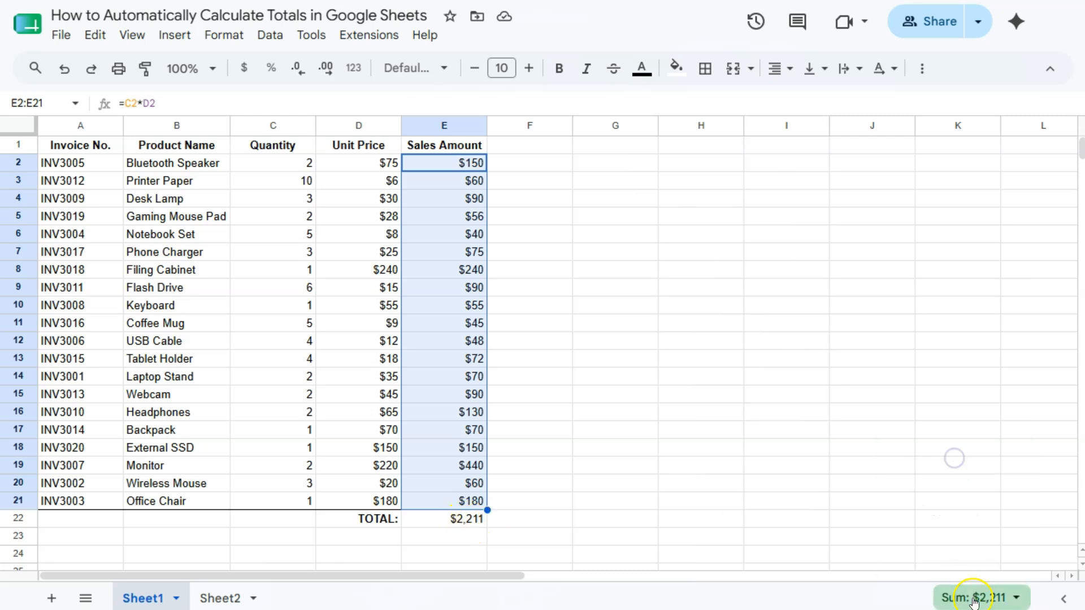
On Sheet2, compare the quick sum of the Final Sales values F2:F21 with the TOTAL formula in F22.
left_click(219, 595)
left_click_drag(529, 170, 518, 499)
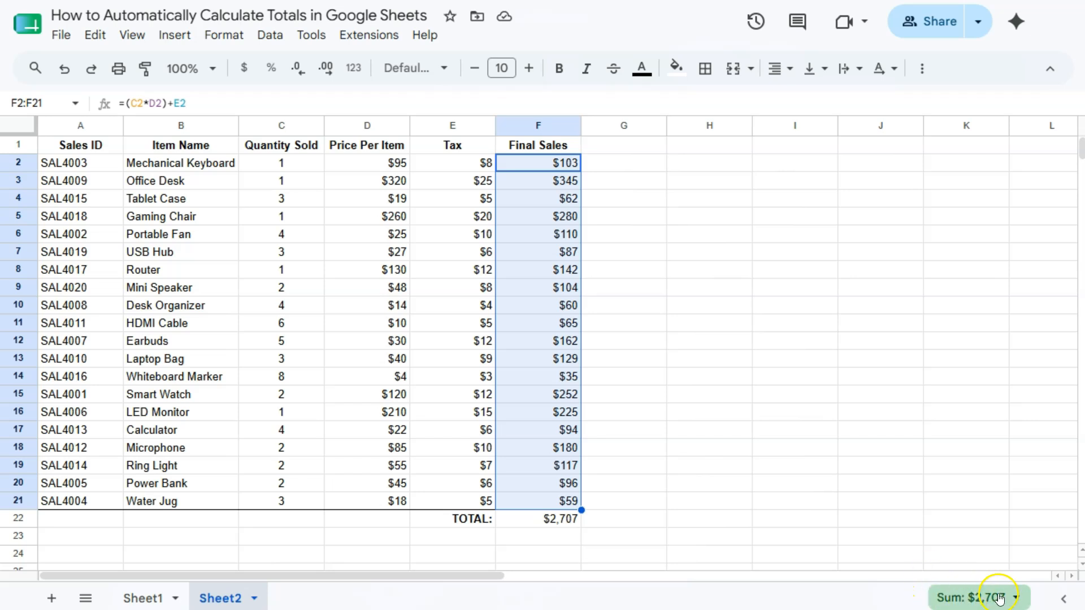
left_click(571, 523)
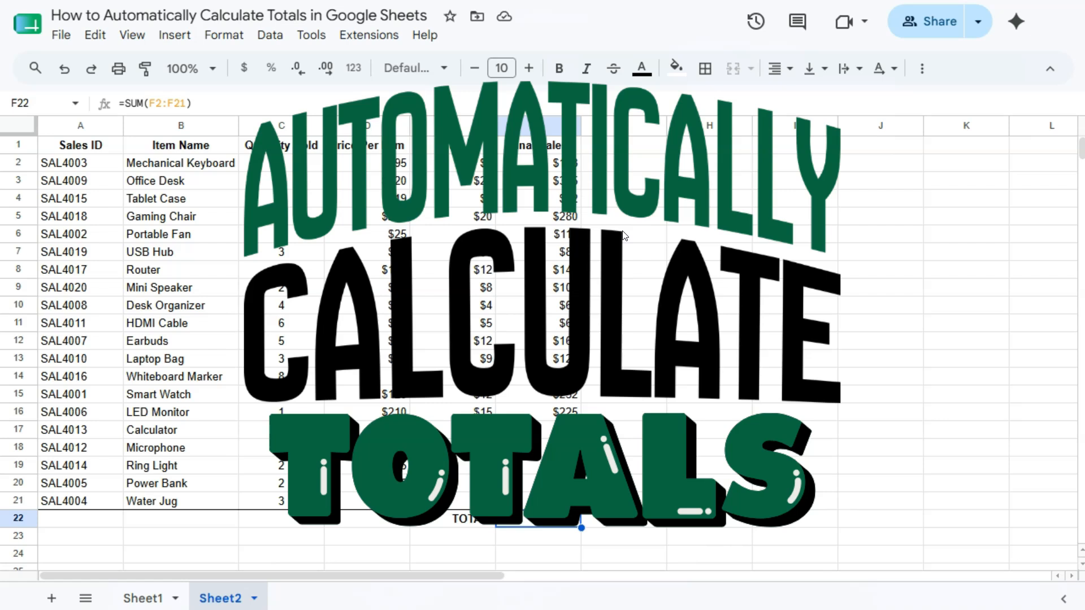
left_click(547, 274)
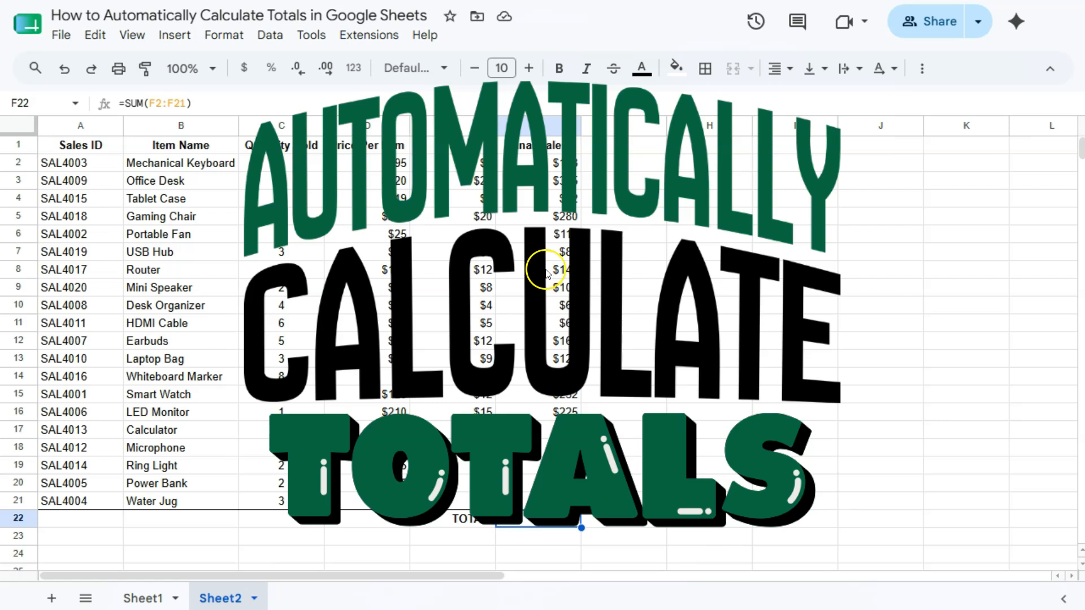